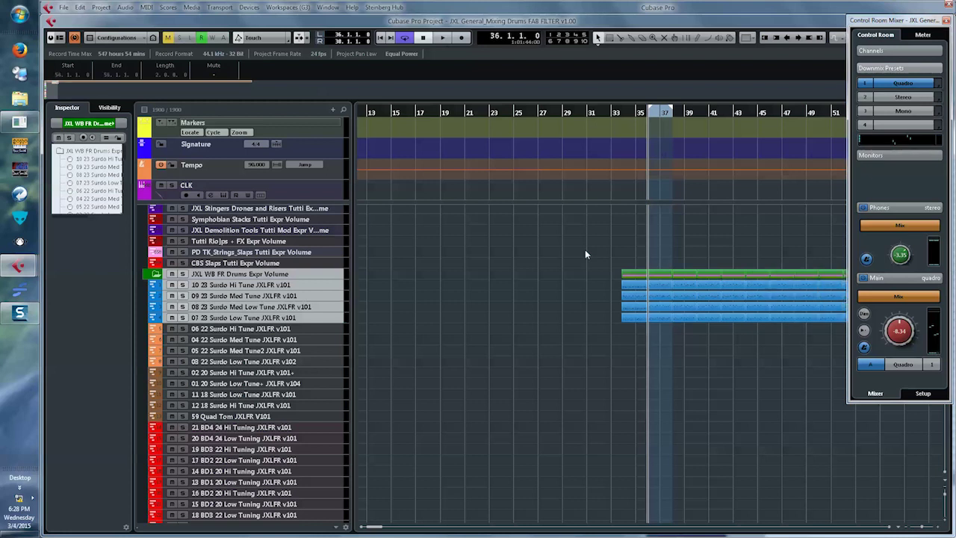
Duplicate the selected Surdo drum parts up to bar 64 and delete the original parts before bar 36
scroll(585, 255, right, 5)
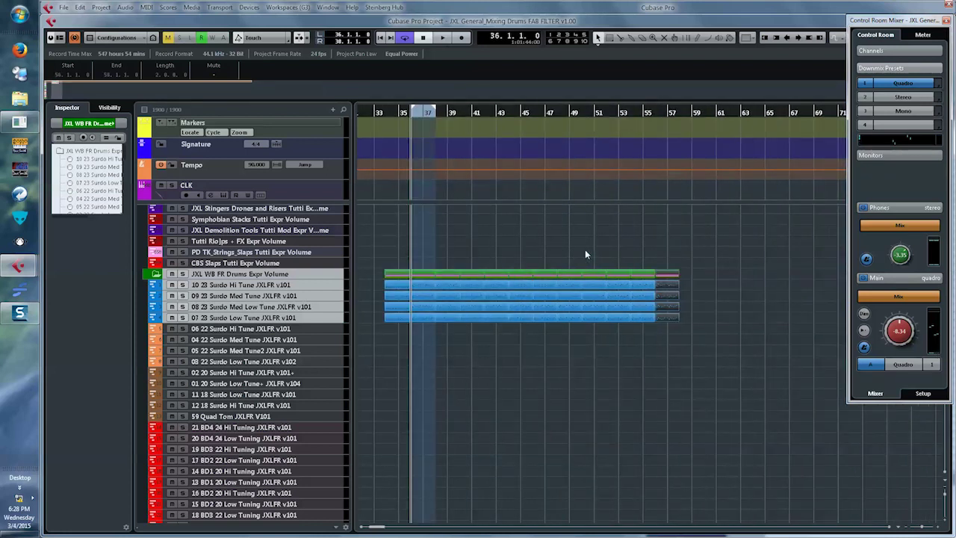
key(ctrl+d)
key(ctrl+d)
key(ctrl+d)
drag(393, 254, 404, 341)
key(Delete)
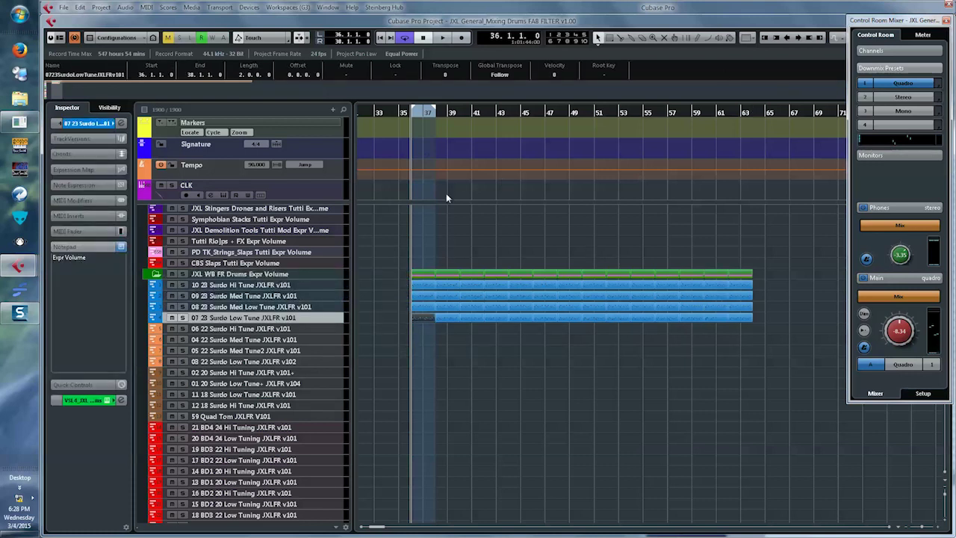
Glue the repeated Surdo parts in the drums folder into one continuous part per track and play them back briefly
click(644, 273)
right_click(644, 244)
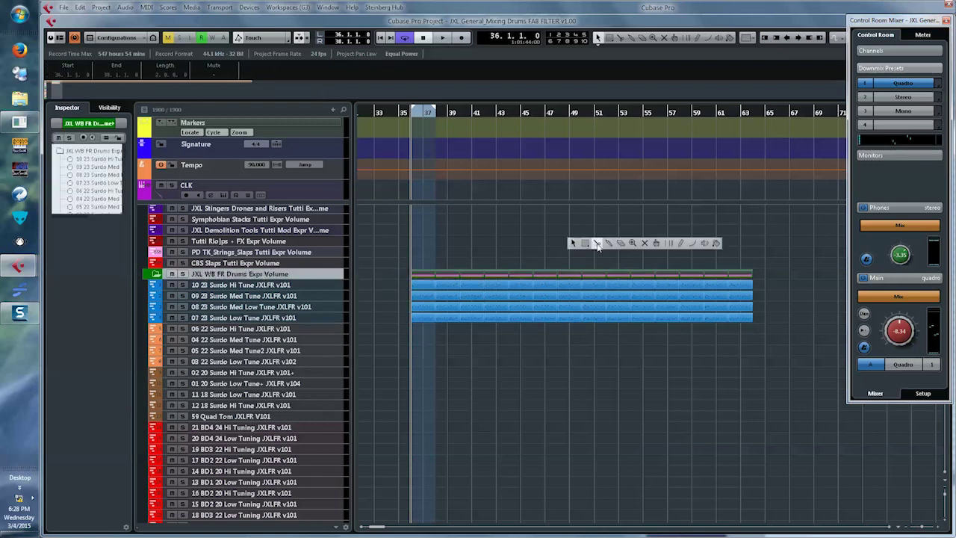
click(573, 243)
click(430, 278)
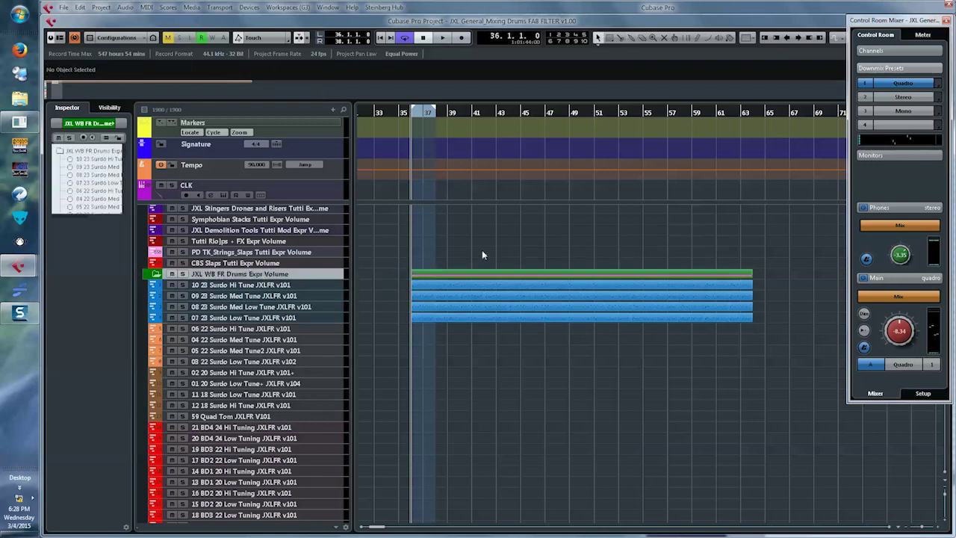
key(space)
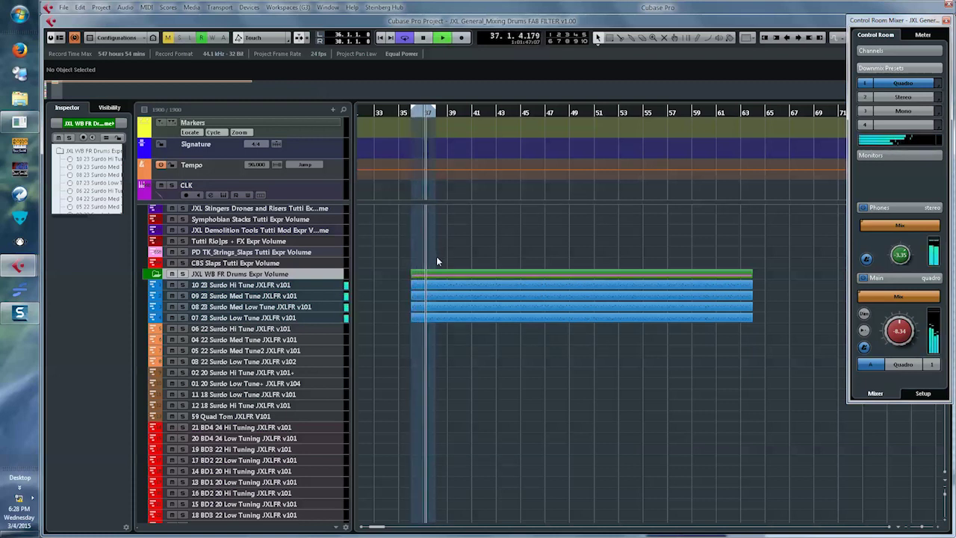
key(space)
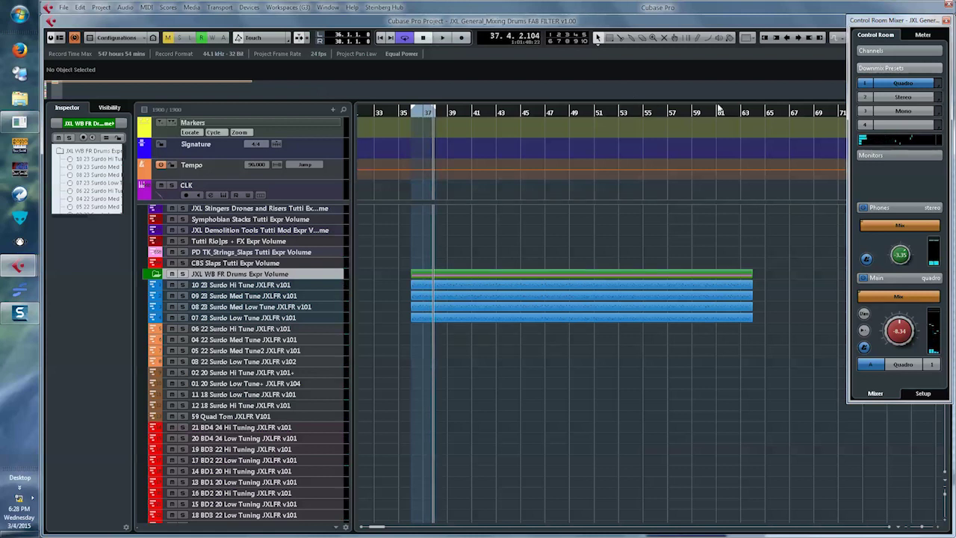
Duplicate the glued drum folder part once and glue both copies together into one long part
click(486, 274)
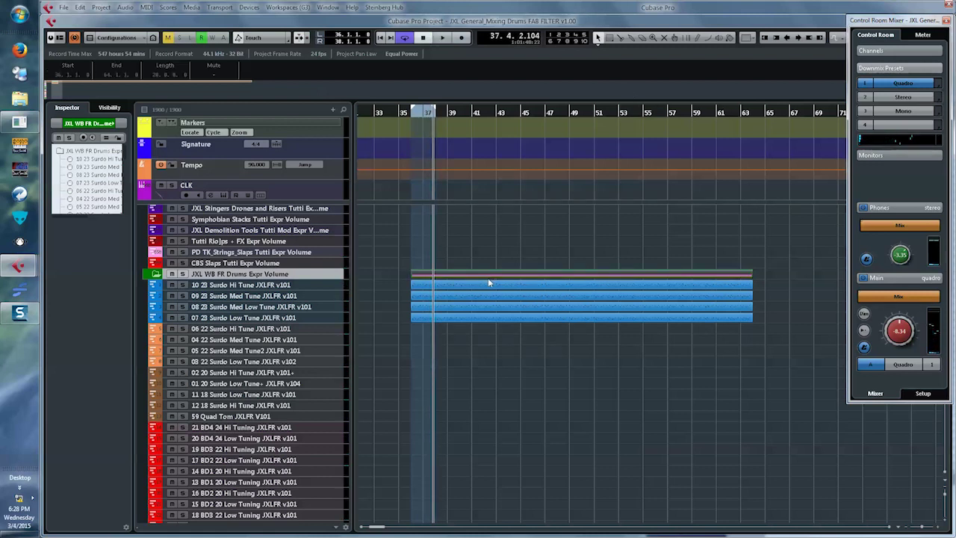
key(ctrl+d)
drag(555, 239, 590, 278)
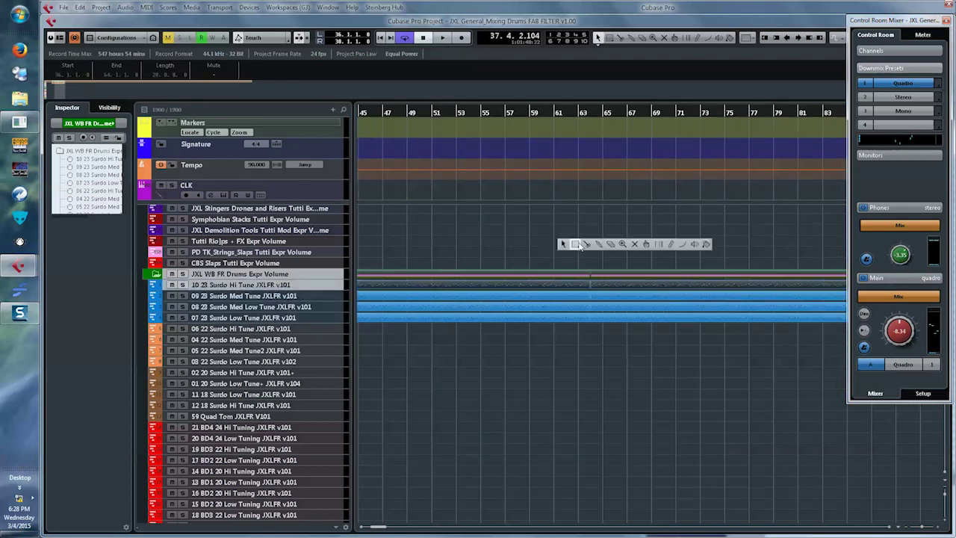
click(576, 259)
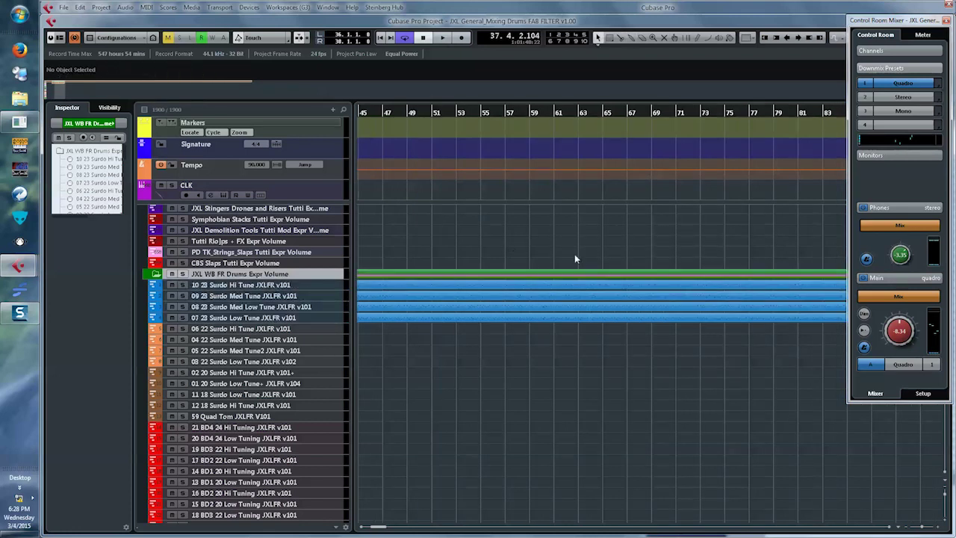
Set the cycle range over the whole drum section, from bar 36 to 91.4, and return the playhead to its start
key(g)
key(g)
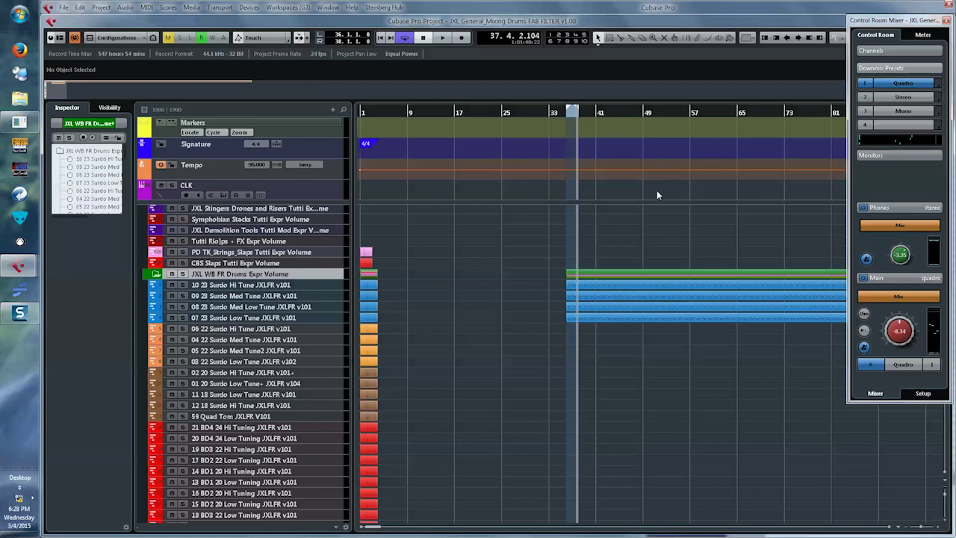
scroll(657, 195, right, 3)
drag(777, 116, 449, 115)
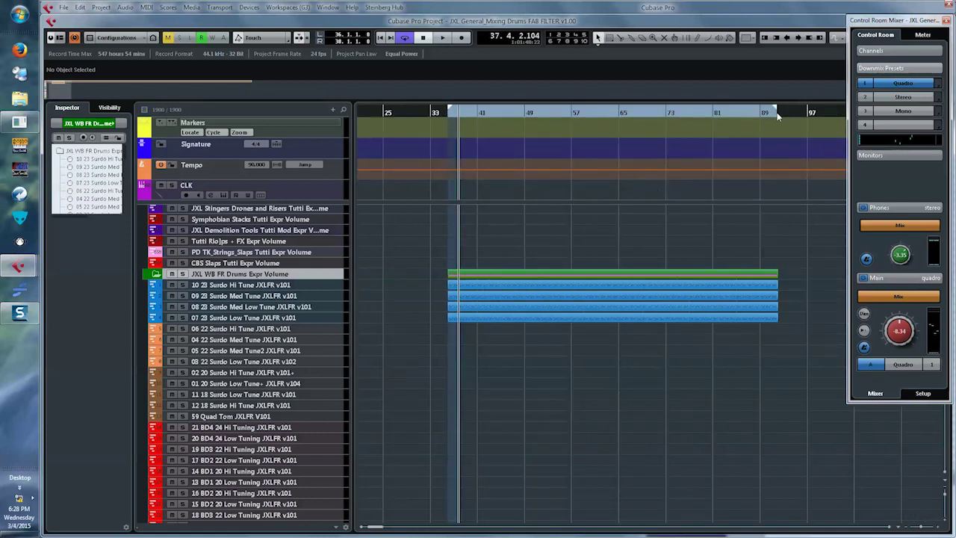
key(KP_1)
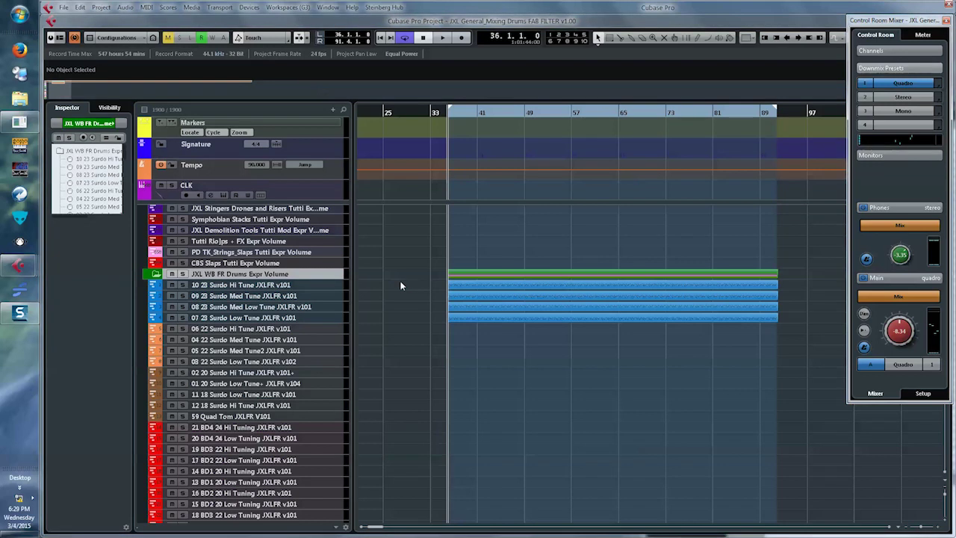
Bring up the mixer with the JXL group outputs and play the drums to check the All Toms and Surdos group level
key(alt+KP_4)
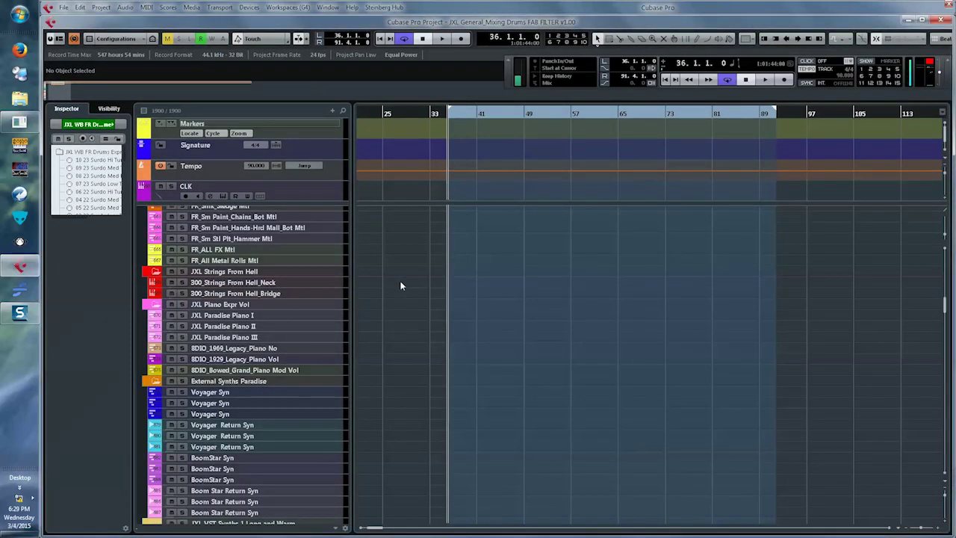
key(alt+KP_3)
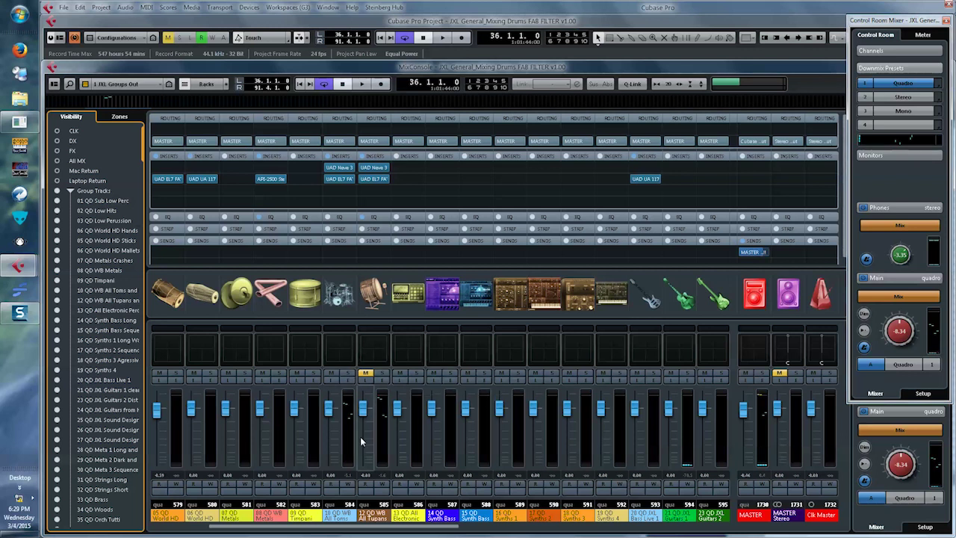
key(space)
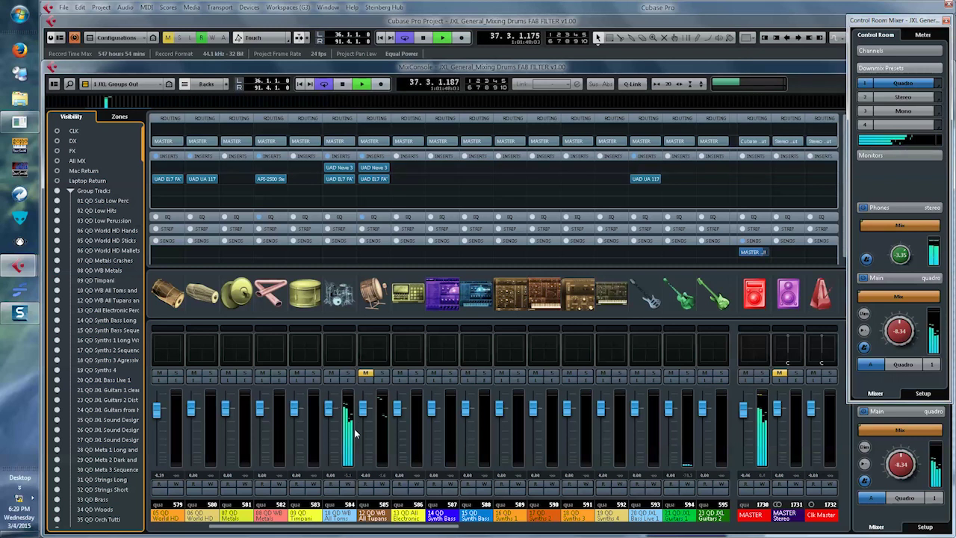
key(space)
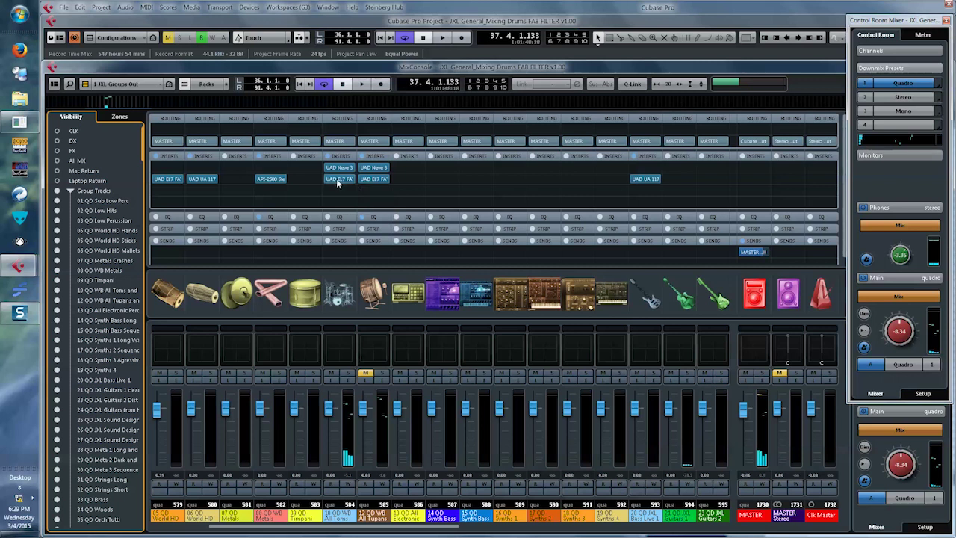
On the All Toms and Surdos group, move the UAD EL7 insert two slots down and load FabFilter Simplon in insert slot 2
drag(335, 178, 338, 203)
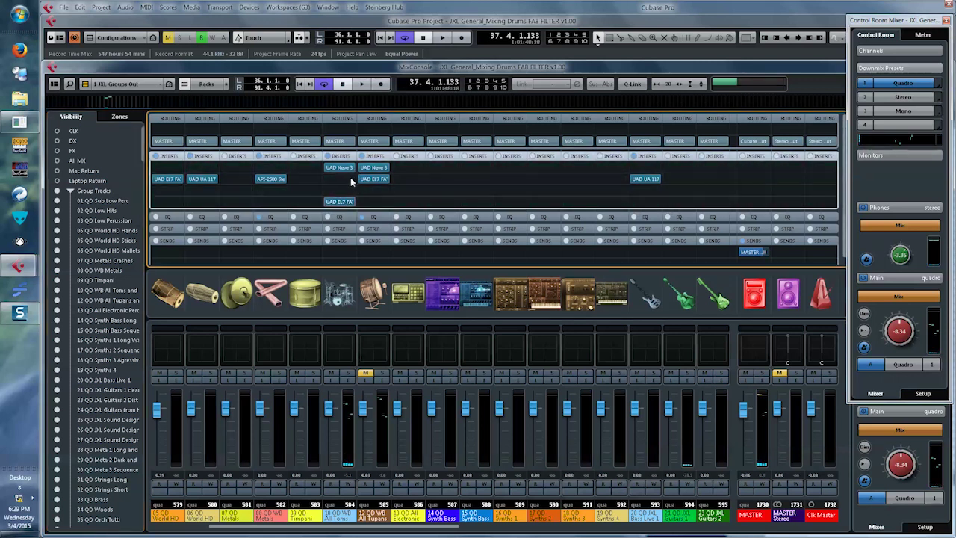
click(357, 181)
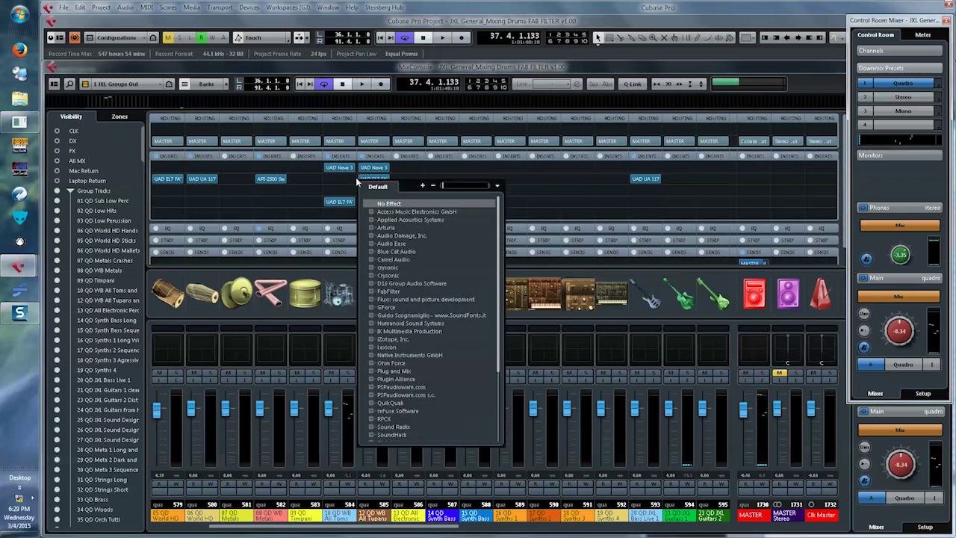
click(371, 292)
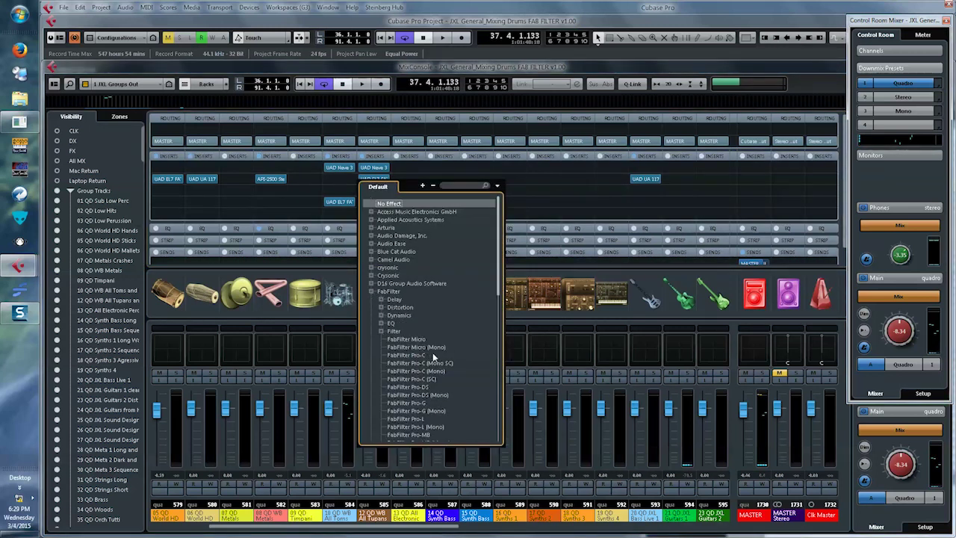
scroll(433, 353, down, 2)
scroll(433, 357, down, 4)
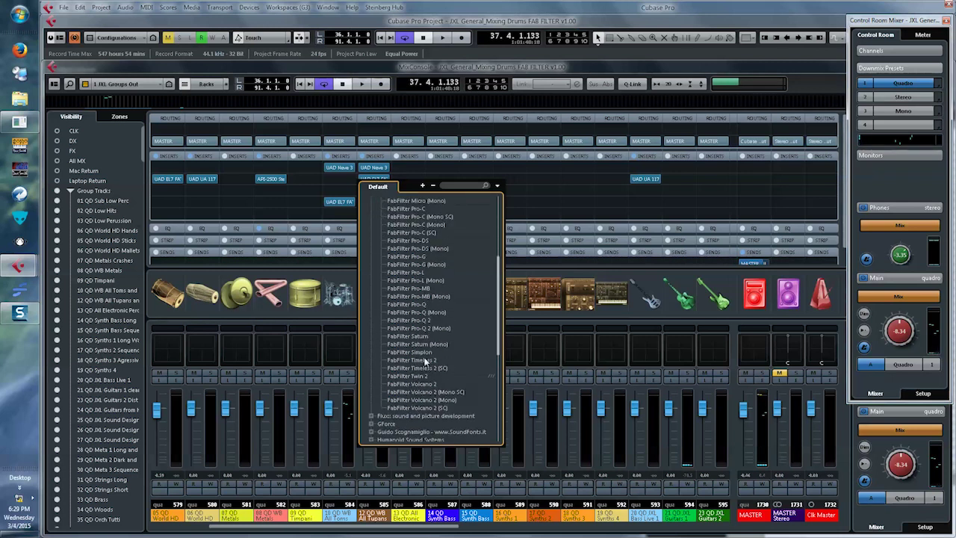
scroll(411, 259, up, 4)
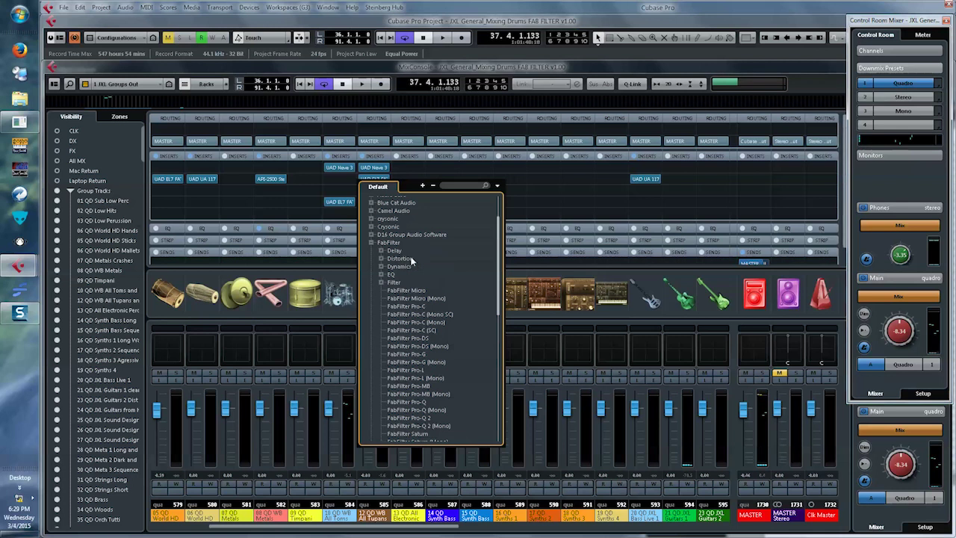
scroll(433, 296, down, 4)
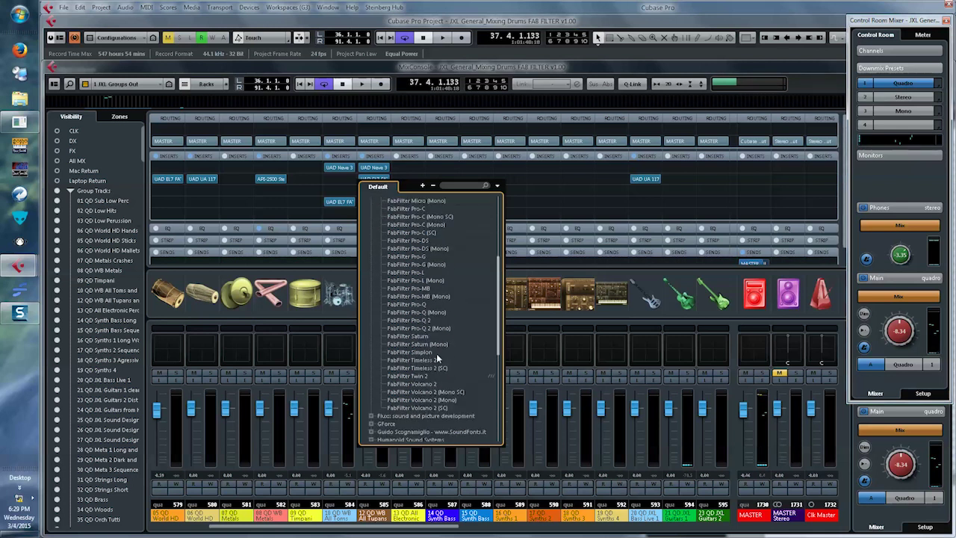
click(411, 351)
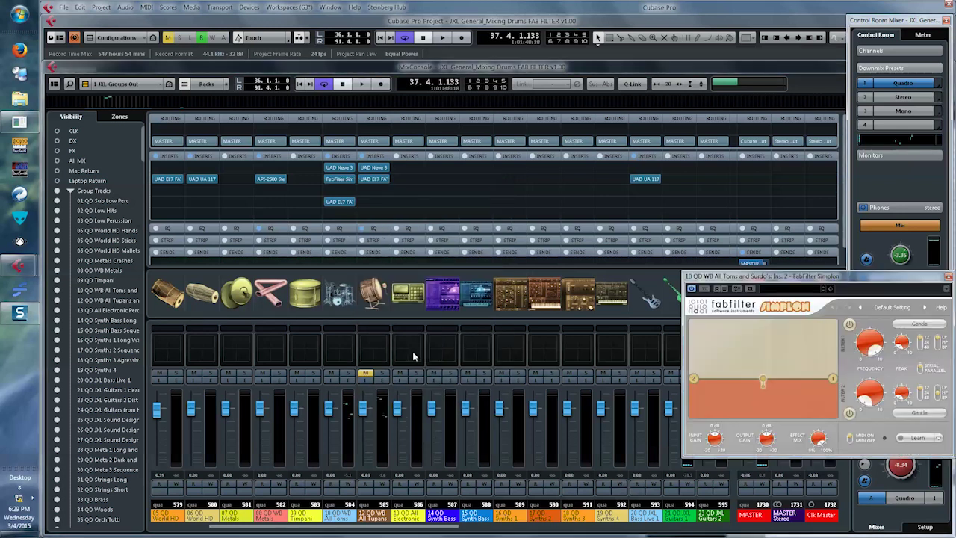
Place the Simplon window over the mixer and examine its input gain, effect mix and both filter frequency controls
drag(773, 282, 499, 227)
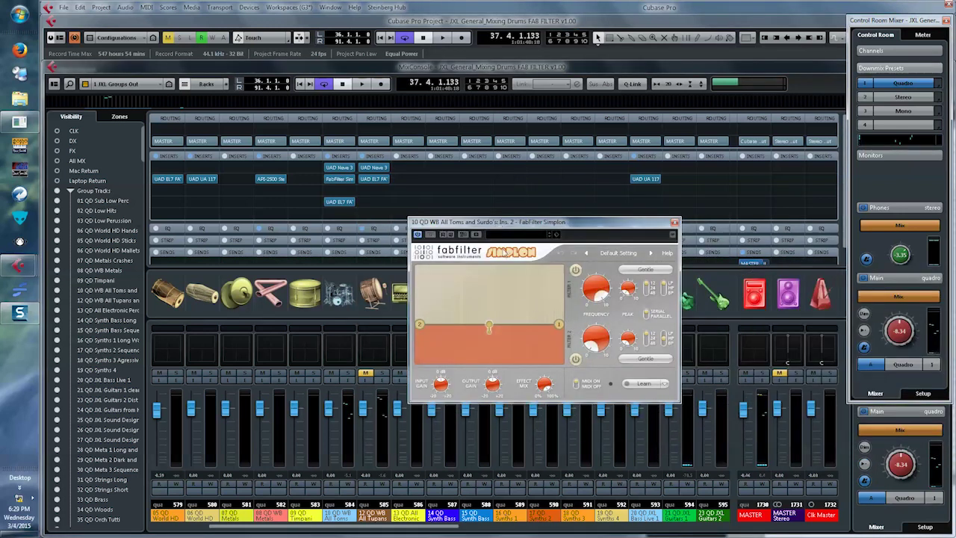
drag(499, 230, 485, 222)
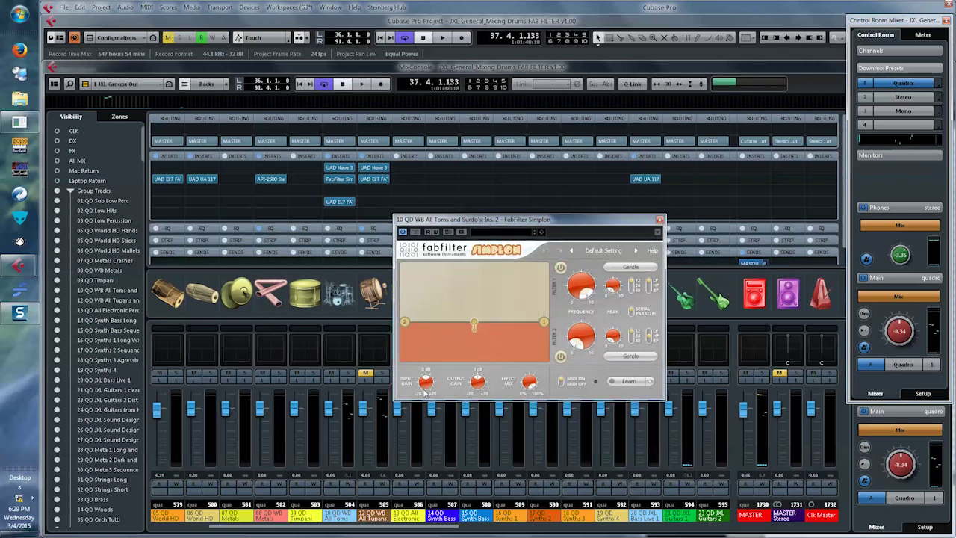
mouse_move(426, 381)
mouse_move(530, 382)
mouse_move(581, 338)
mouse_down()
mouse_move(607, 275)
mouse_move(598, 343)
mouse_up()
mouse_move(589, 286)
mouse_down()
mouse_move(586, 305)
mouse_move(593, 285)
mouse_up()
drag(452, 219, 501, 216)
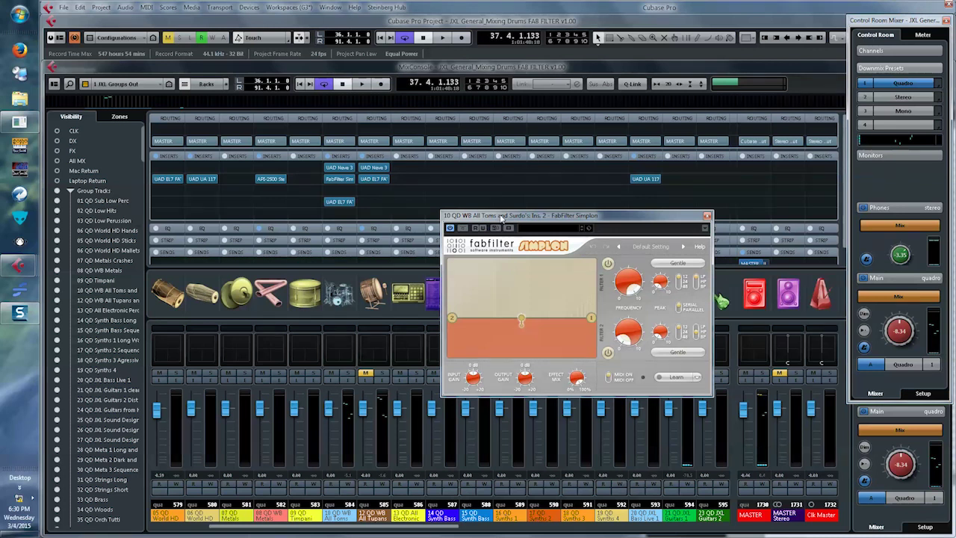
Go back to the project window and set the playhead position to bar 37, replacing it with bar 35
key(KP_1)
key(F3)
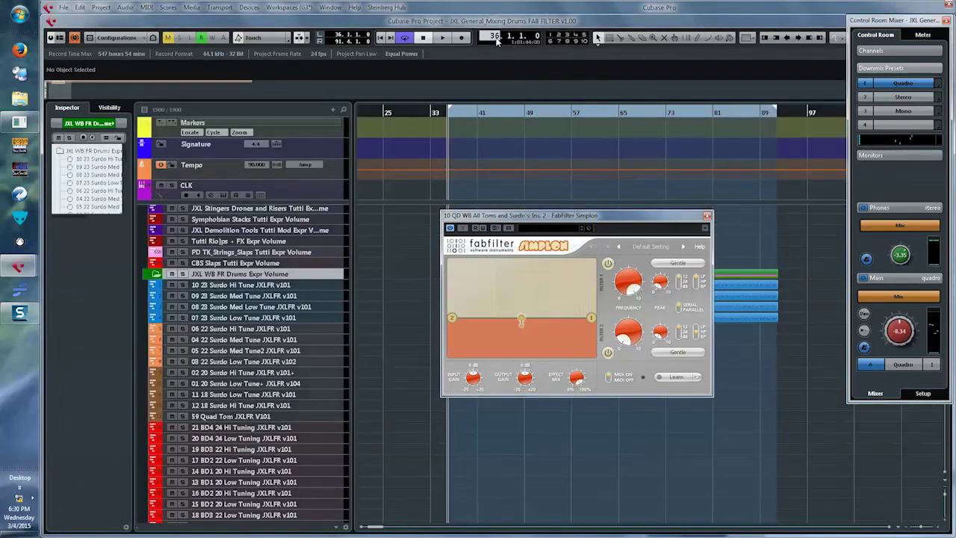
mouse_move(495, 40)
mouse_down()
mouse_move(496, 62)
mouse_move(495, 40)
mouse_up()
double_click(495, 39)
text(37)
key(Return)
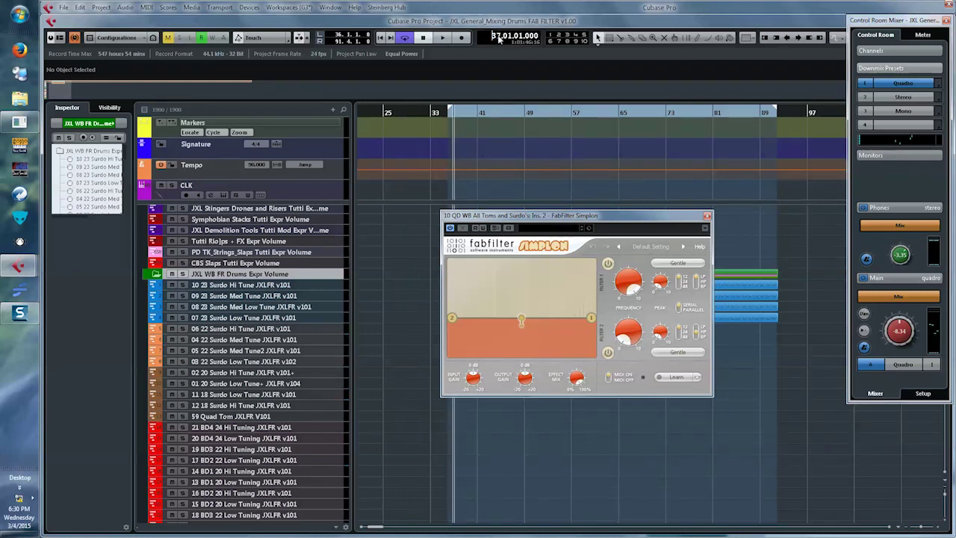
click(496, 38)
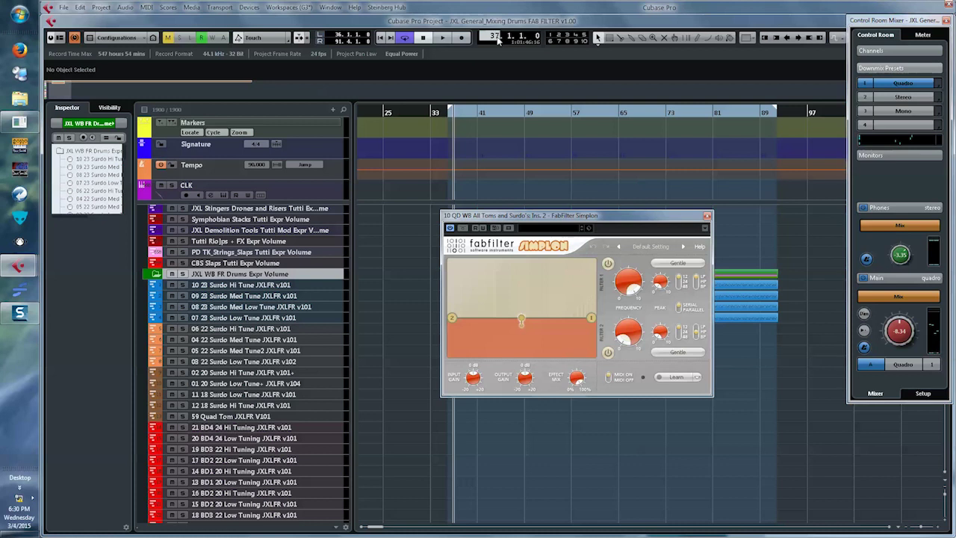
key(Return)
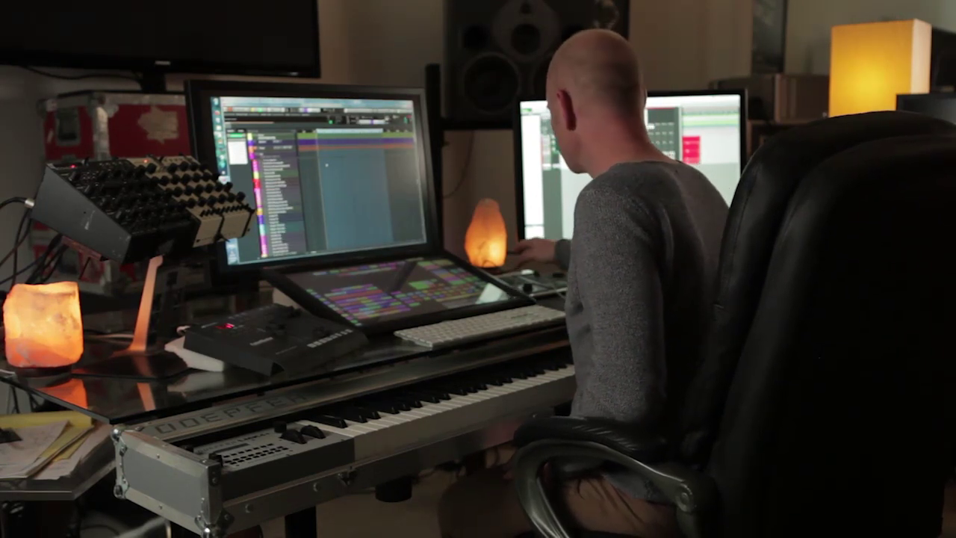
Reopen the mixer, enable automation writing for Simplon, and pull filters 2 and 1 to the middle of the spectrum with playback running
key(F3)
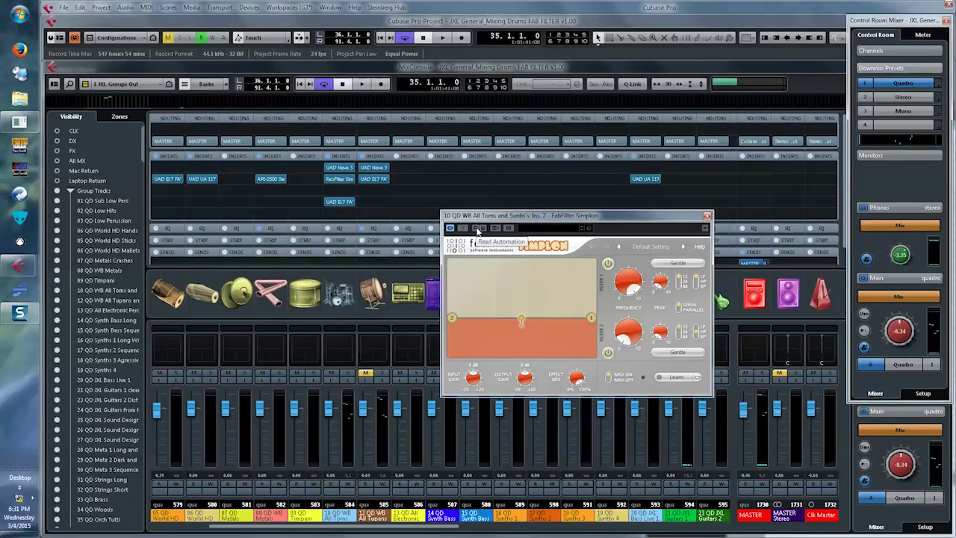
click(482, 227)
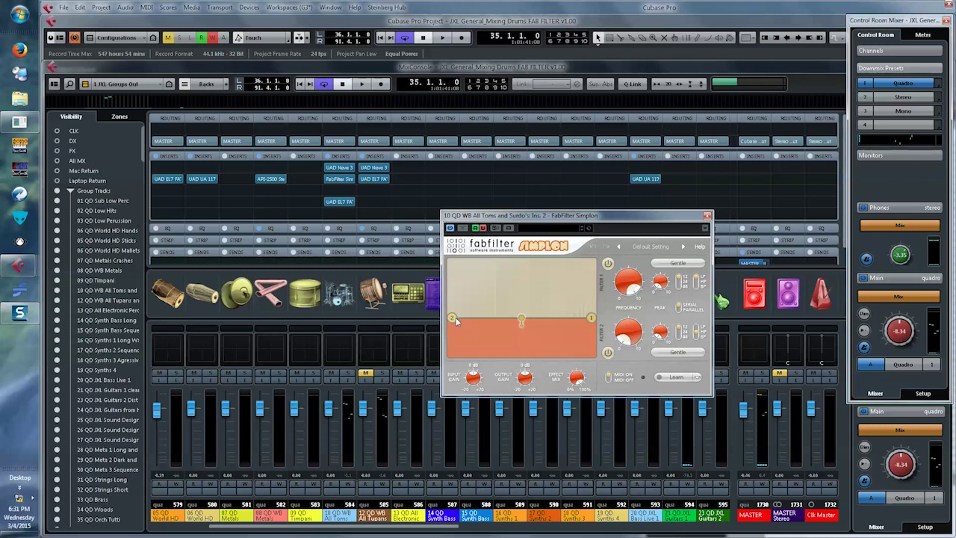
drag(452, 317, 509, 320)
key(space)
drag(591, 320, 521, 321)
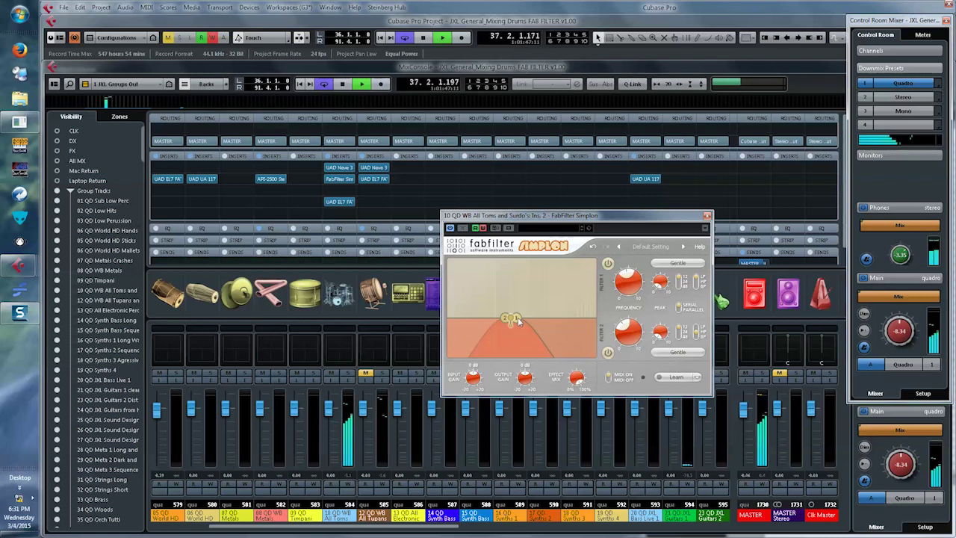
Record automation by sweeping Simplon's filter 2 and filter 1 away from the middle during playback
drag(518, 317, 501, 313)
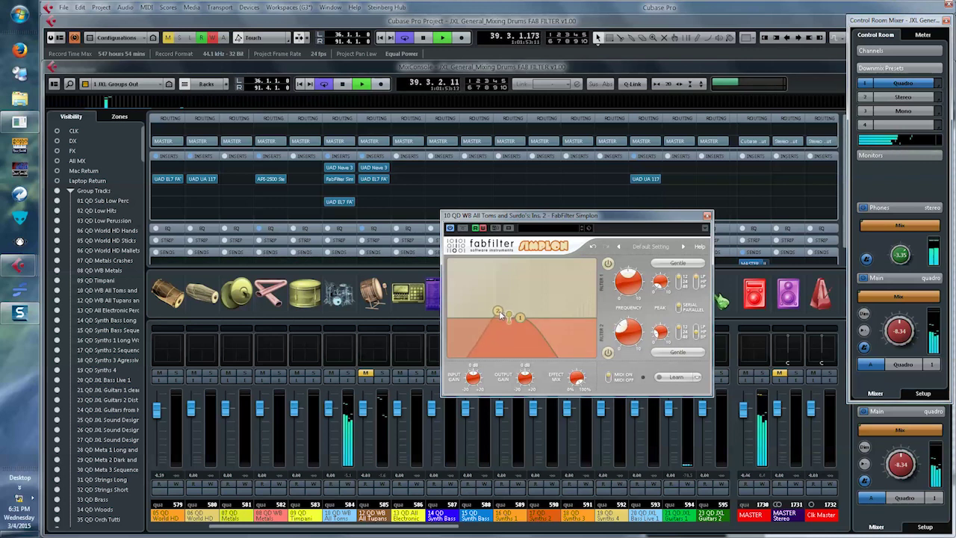
drag(500, 314, 423, 318)
drag(520, 317, 541, 317)
drag(451, 318, 591, 317)
drag(505, 316, 448, 320)
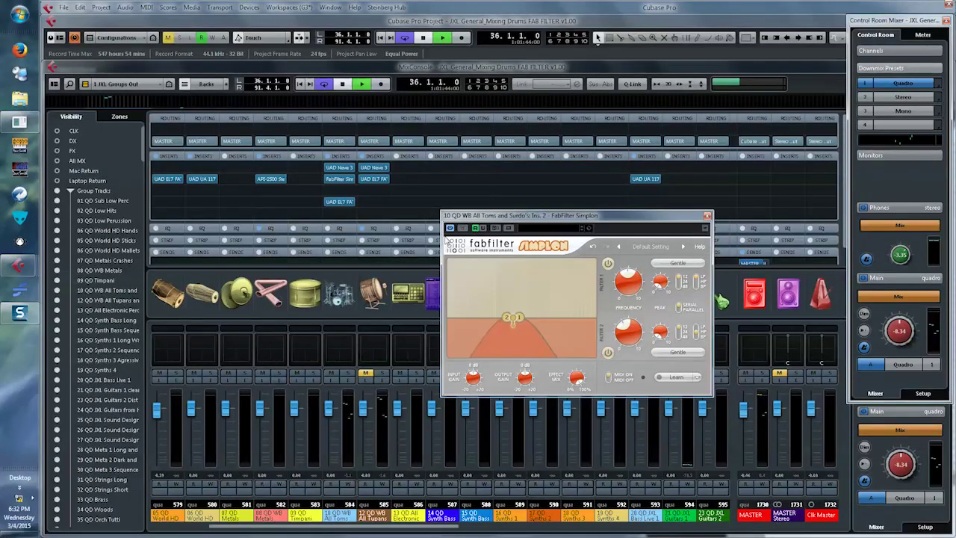
Play back the recorded filter sweep and lower the Control Room main level to -11.8
key(space)
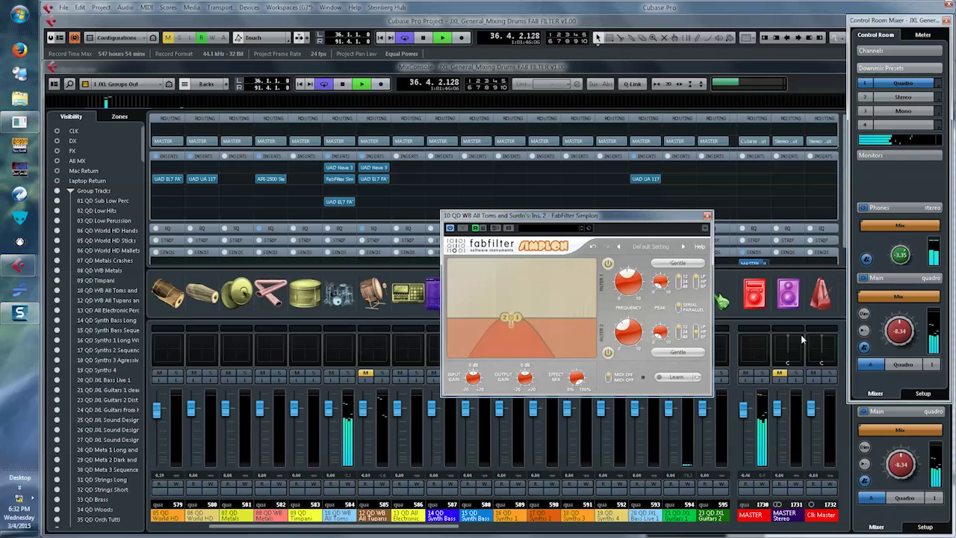
scroll(900, 332, down, 3)
scroll(900, 332, down, 2)
mouse_move(338, 201)
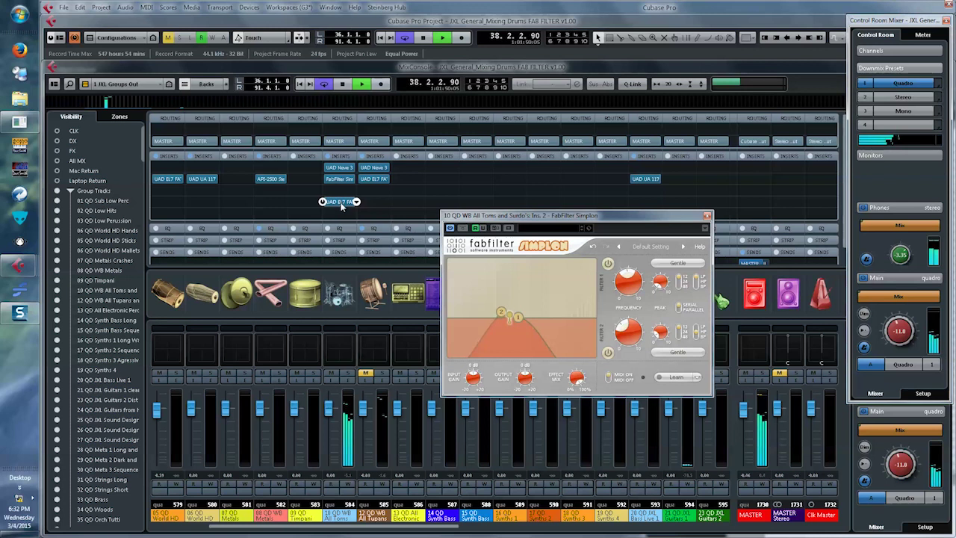
key(space)
Move the toms group's UAD EL7 insert down one slot and load FabFilter Timeless 2 in the third slot, placing its window over the mixer
drag(342, 204, 341, 214)
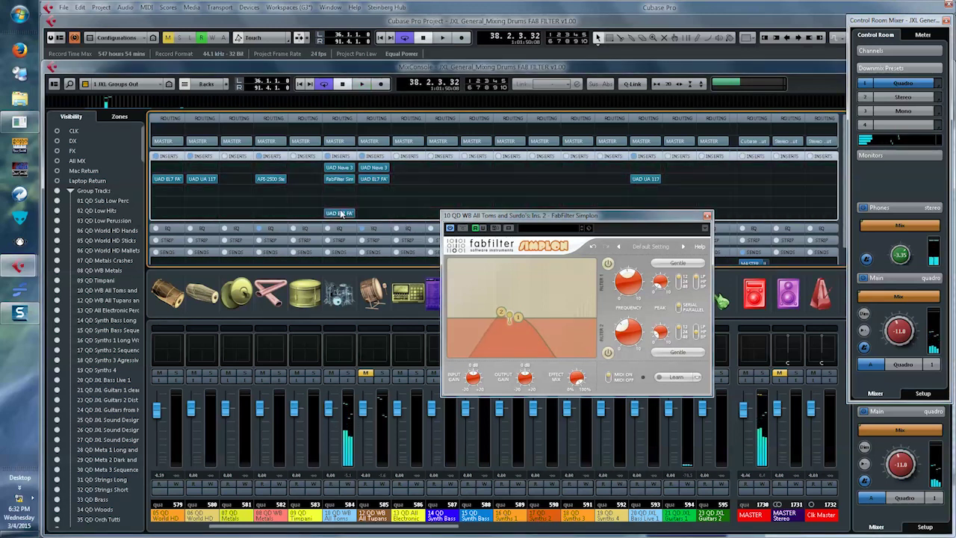
mouse_move(353, 190)
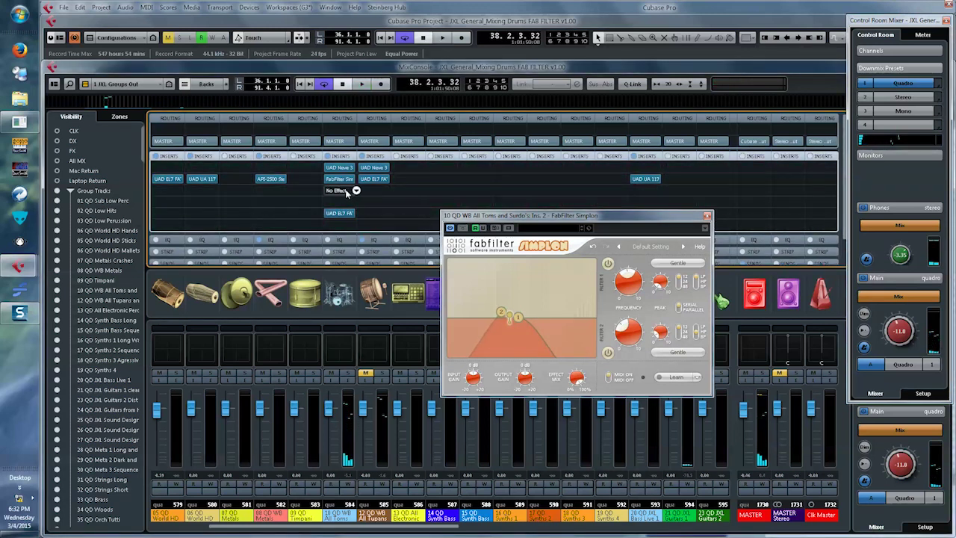
click(357, 191)
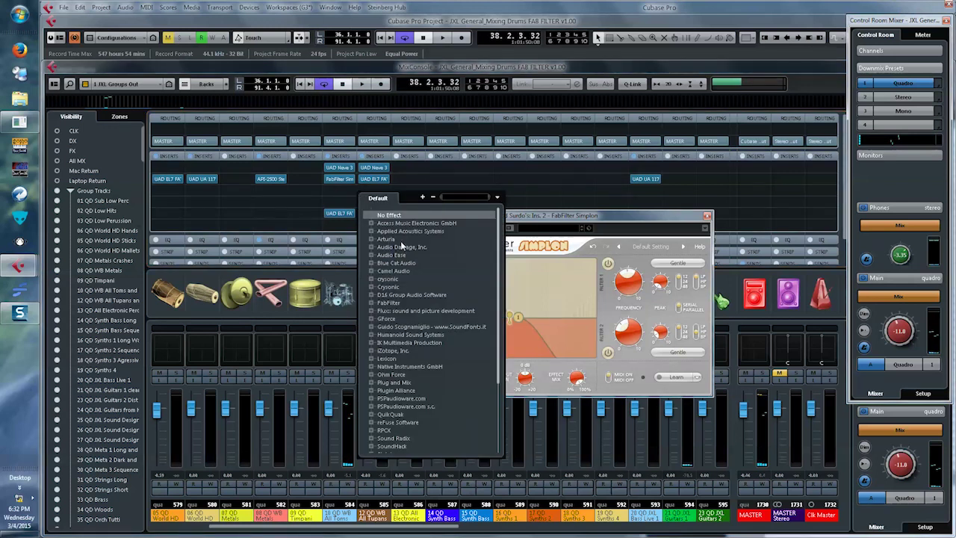
click(370, 303)
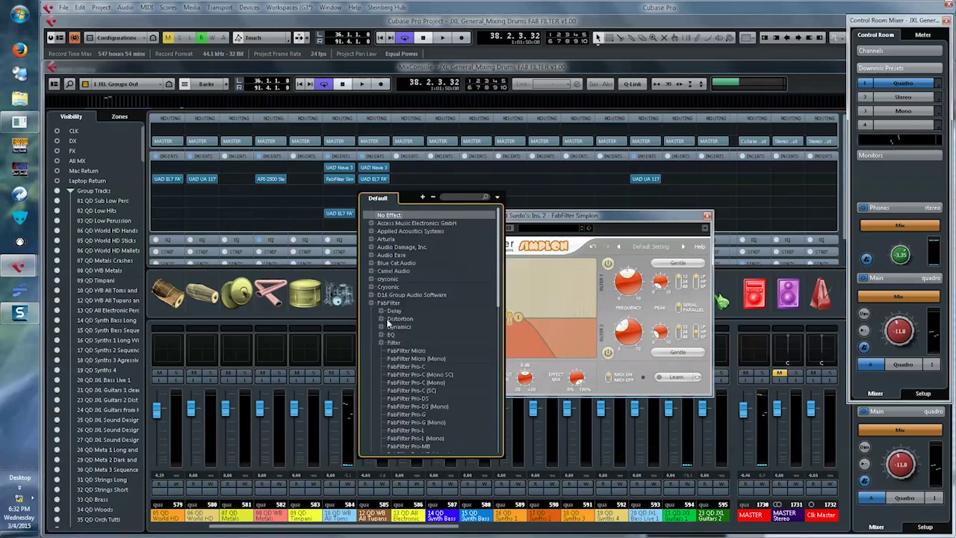
click(381, 311)
click(429, 319)
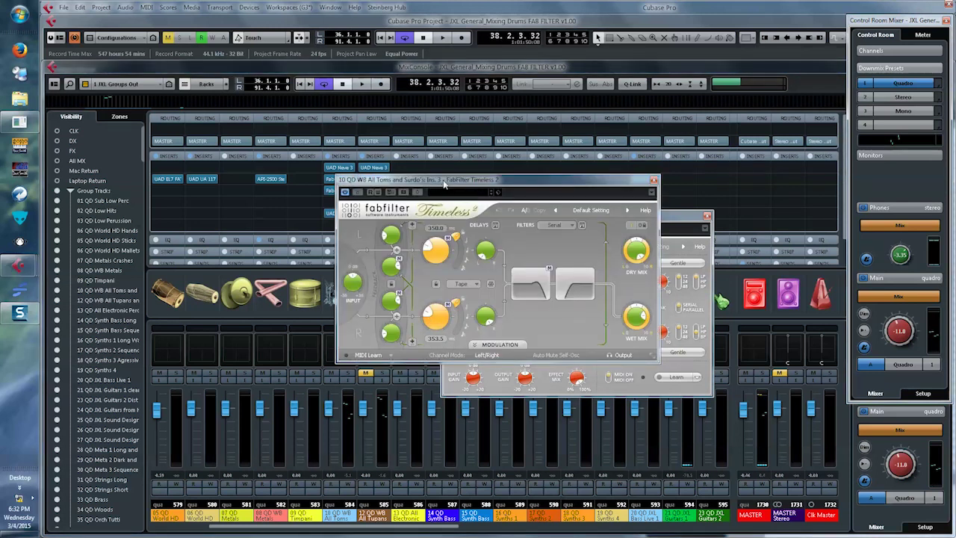
drag(446, 180, 378, 258)
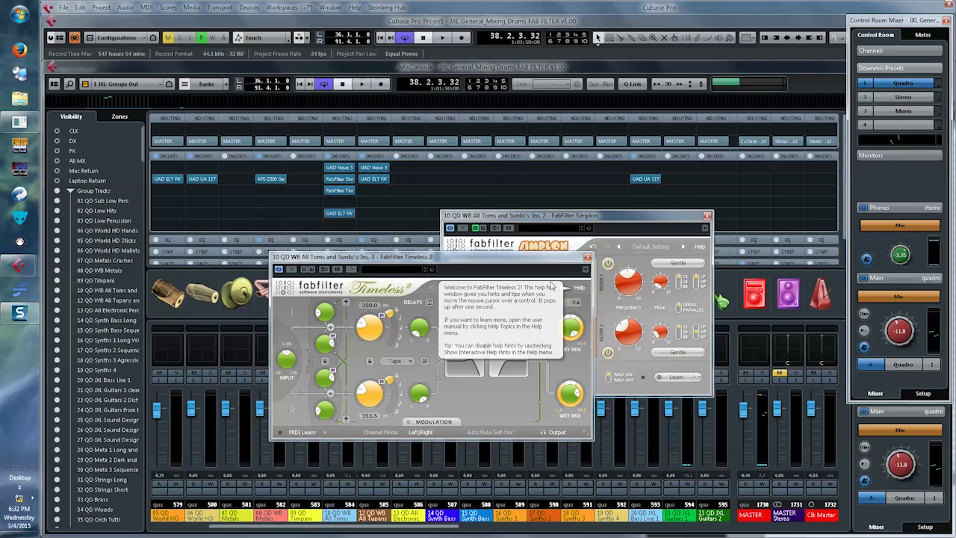
drag(535, 258, 523, 259)
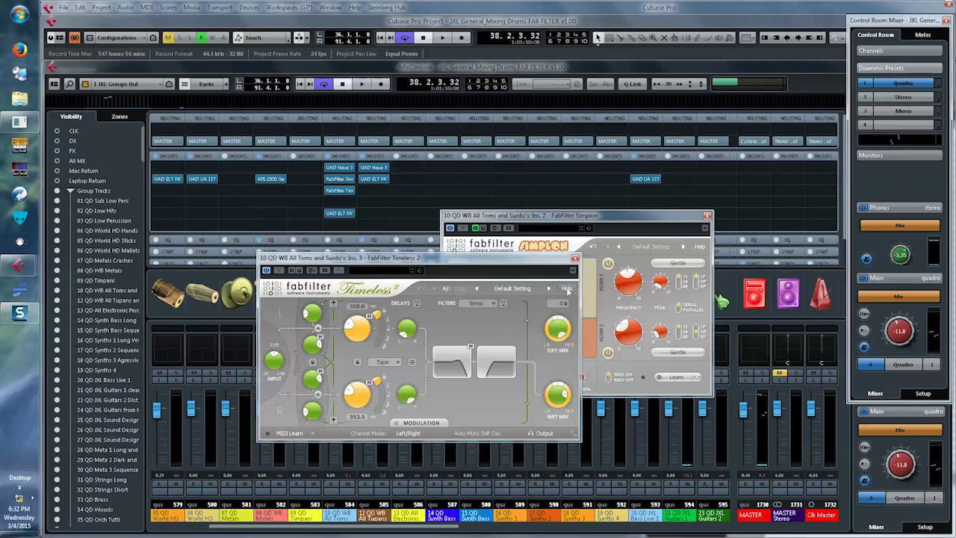
Load the Dub preset Dubby 10 bM in Timeless 2 and audition it on the drums
click(520, 288)
mouse_move(521, 346)
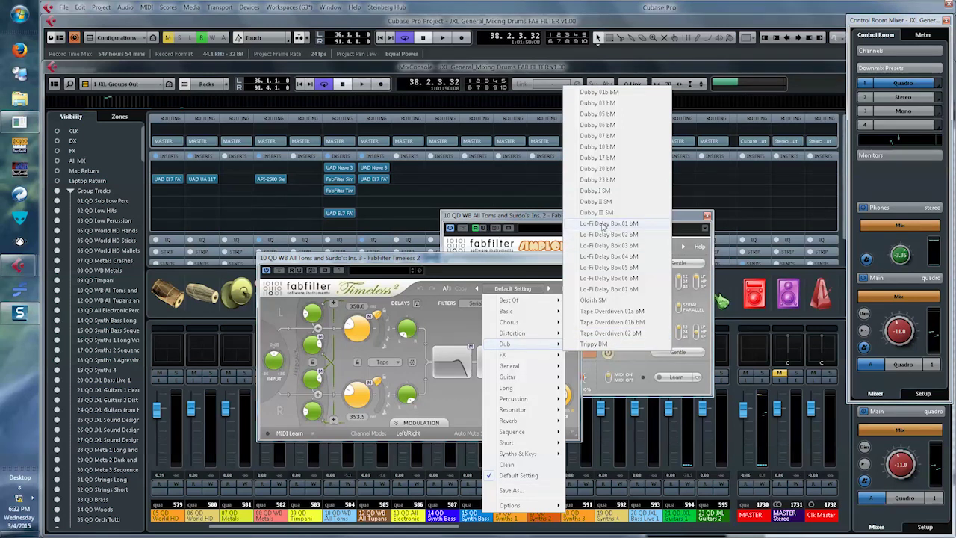
click(609, 147)
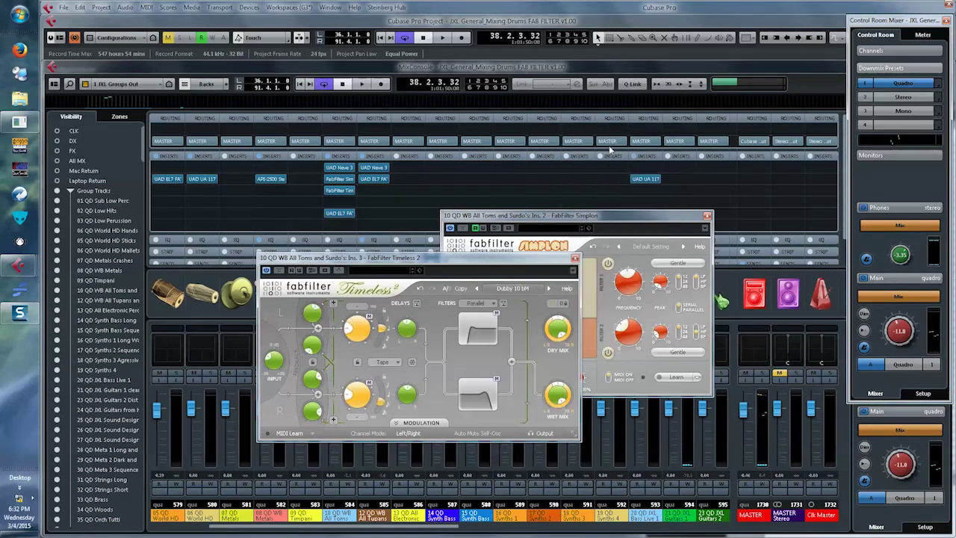
key(space)
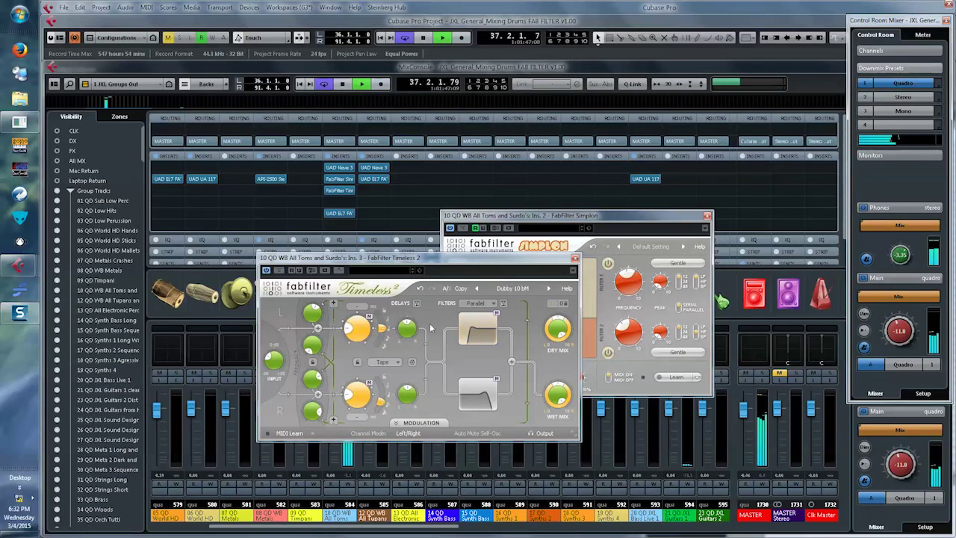
key(space)
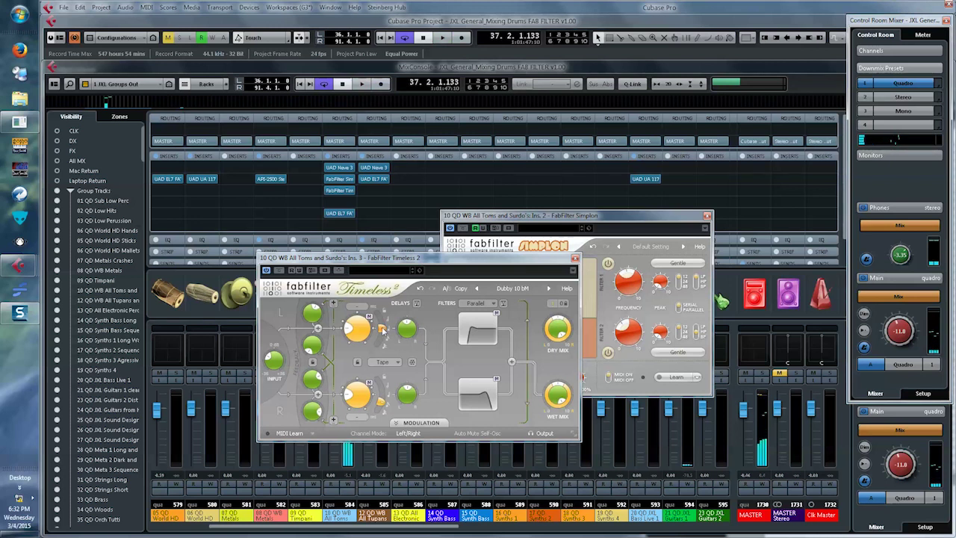
Load the Percussion preset Breaks Drum Loops RD in Timeless 2
mouse_move(357, 336)
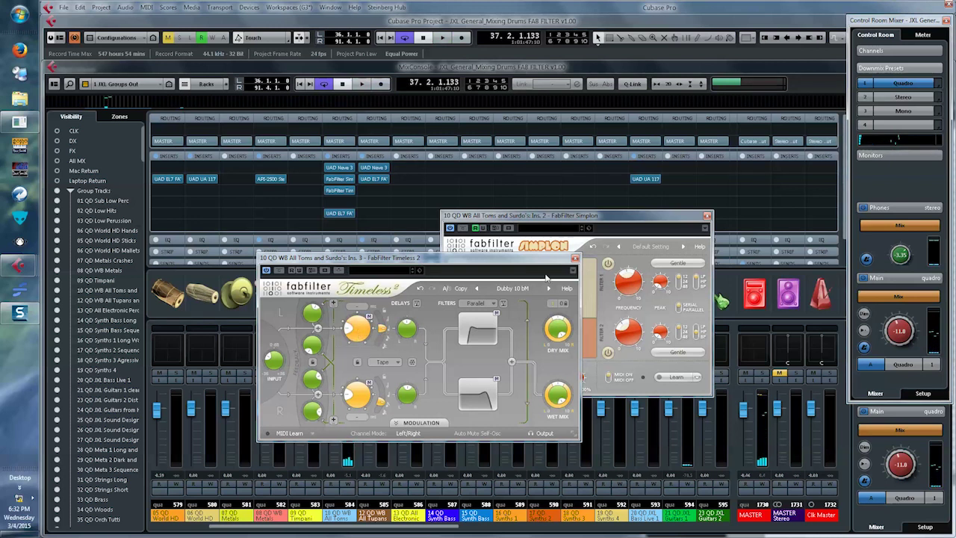
click(512, 288)
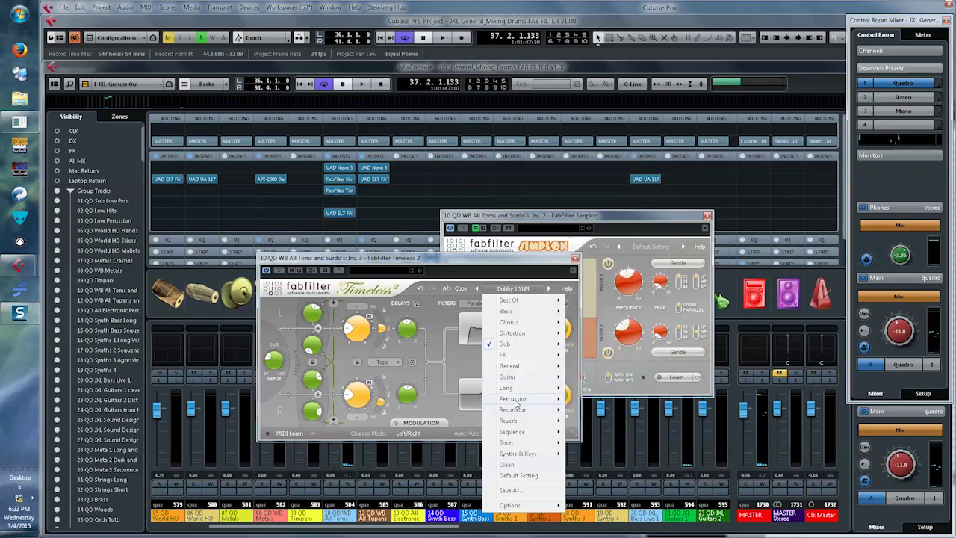
mouse_move(523, 399)
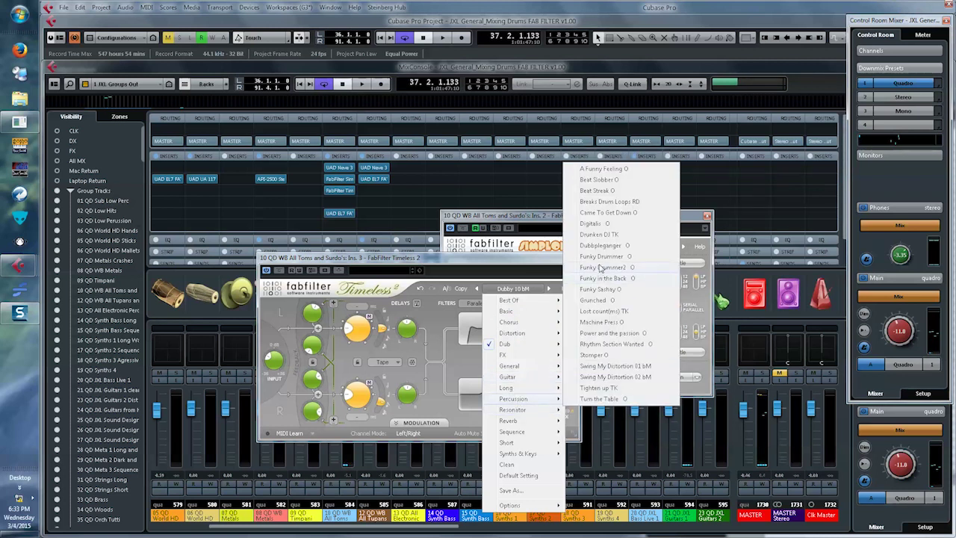
click(604, 206)
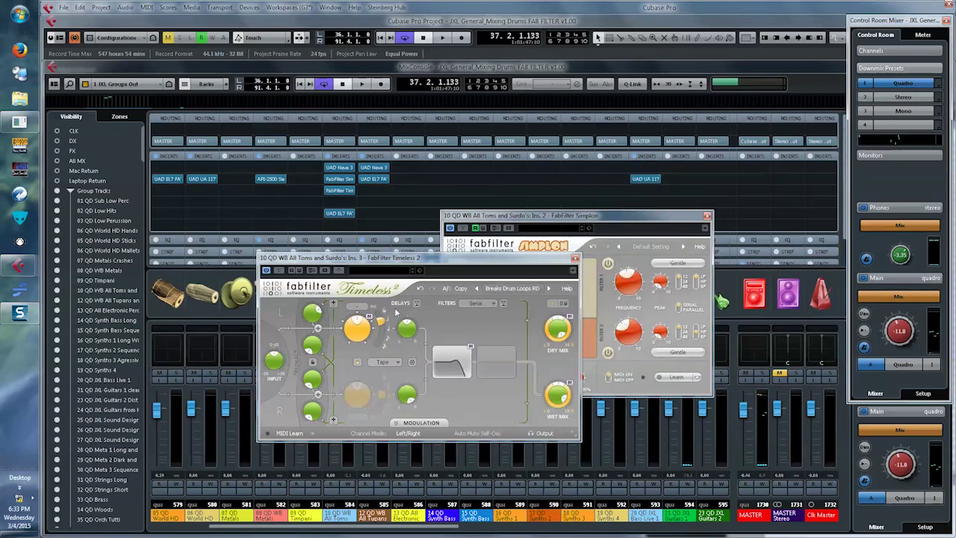
Audition the delay preset and turn Timeless 2's wet mix all the way down during playback
key(space)
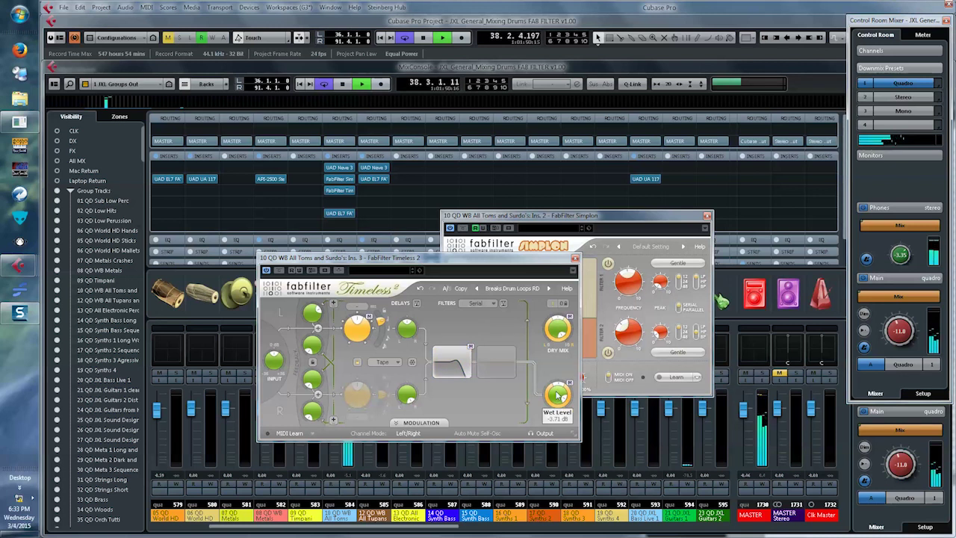
drag(557, 417, 572, 441)
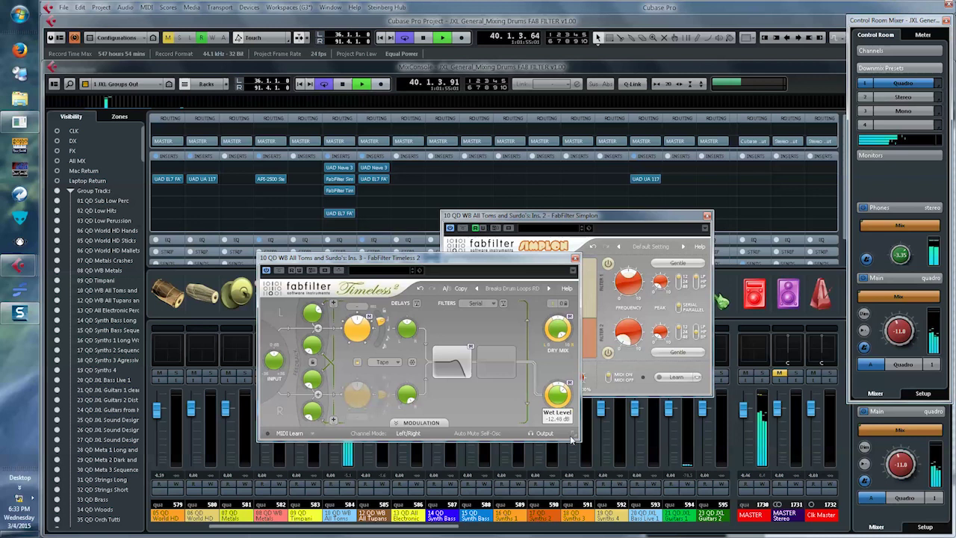
double_click(555, 397)
key(space)
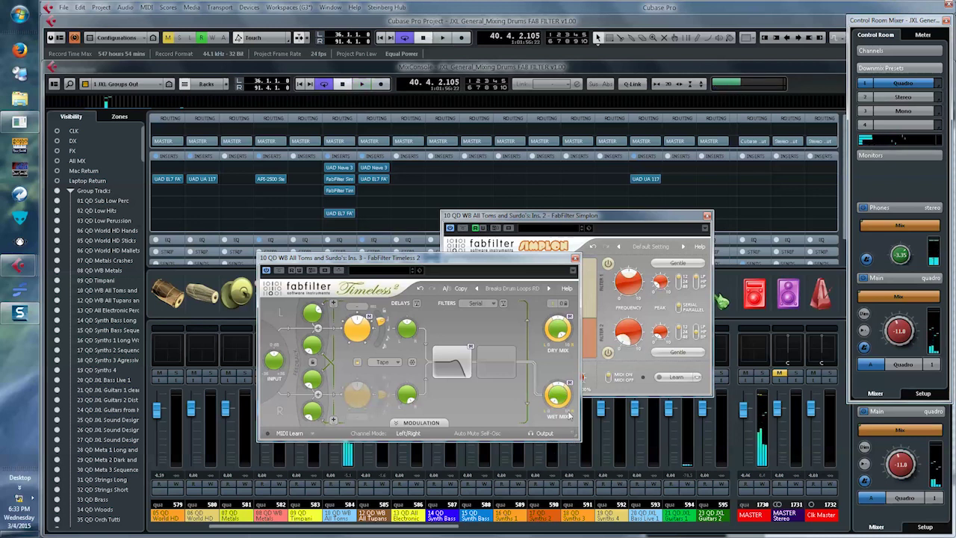
Enable automation writing for Timeless 2 and record its wet mix being raised and brought back down during playback
click(300, 270)
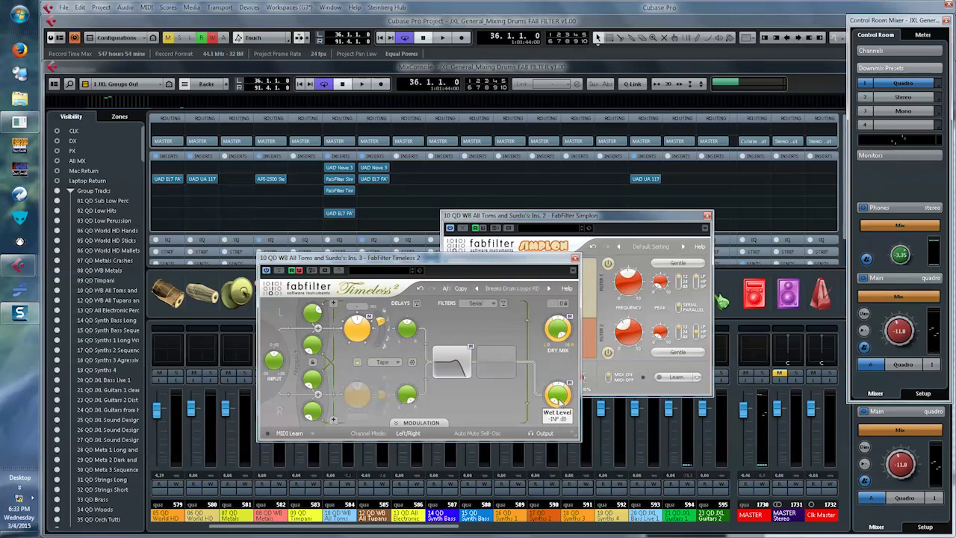
key(space)
drag(558, 401, 555, 306)
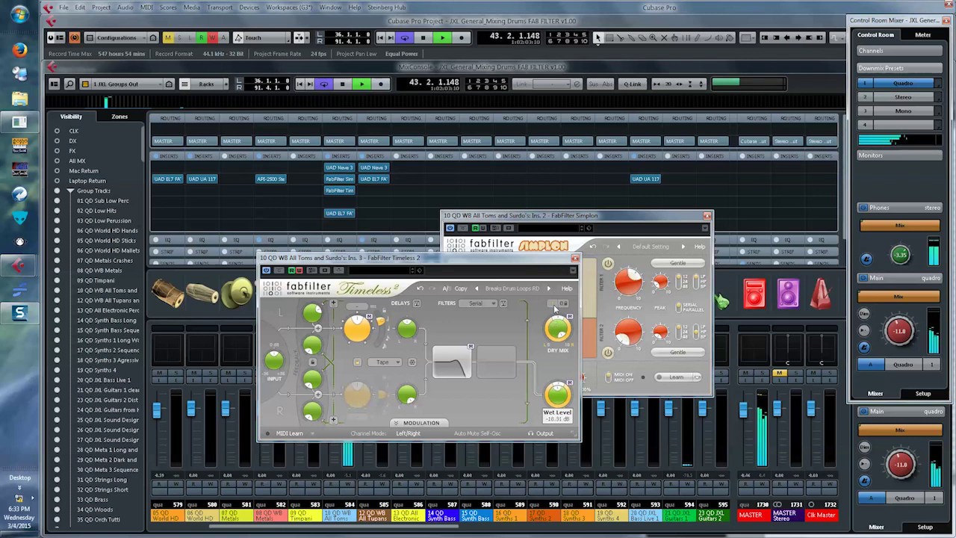
drag(557, 329, 556, 362)
drag(557, 394, 556, 429)
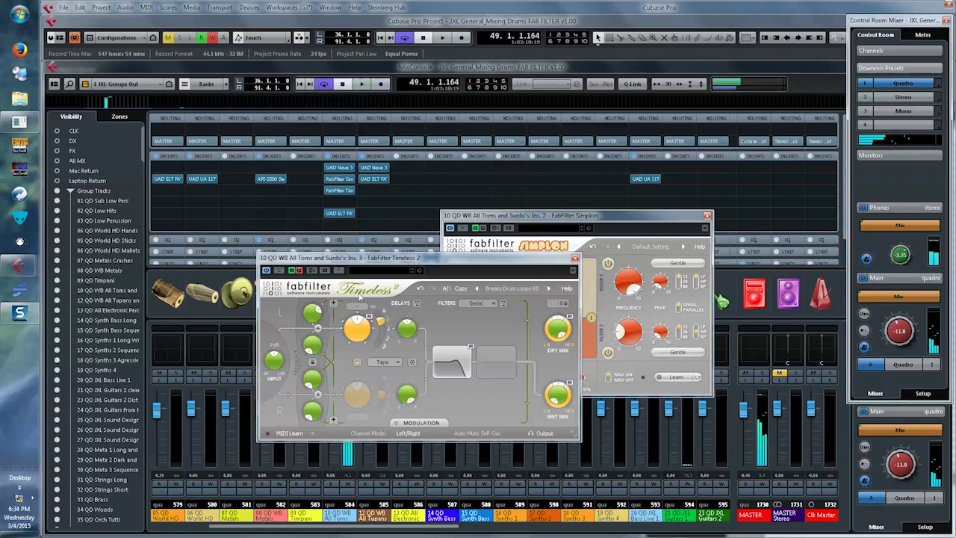
key(space)
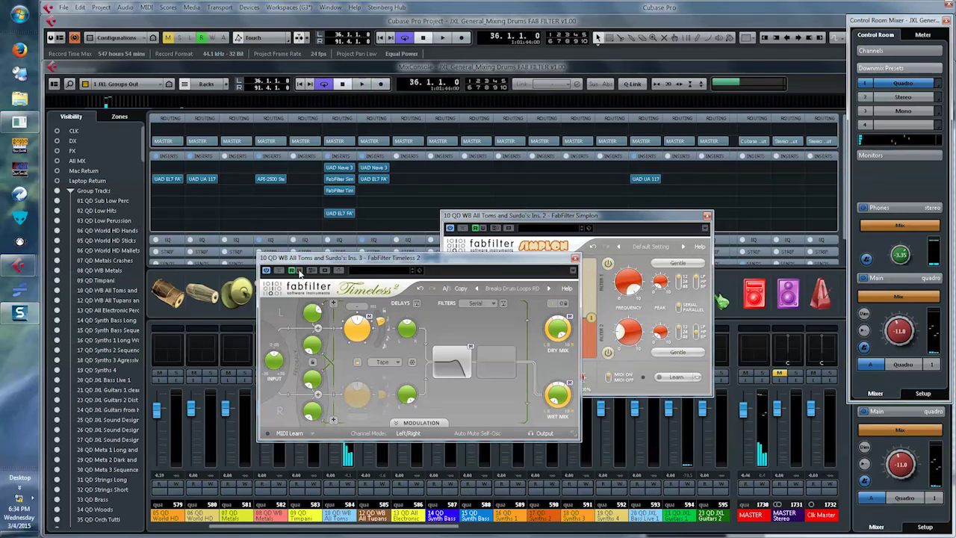
Play back the automation with the Control Room main level raised to -7.82 and the Timeless 2 and Simplon windows placed side by side
key(space)
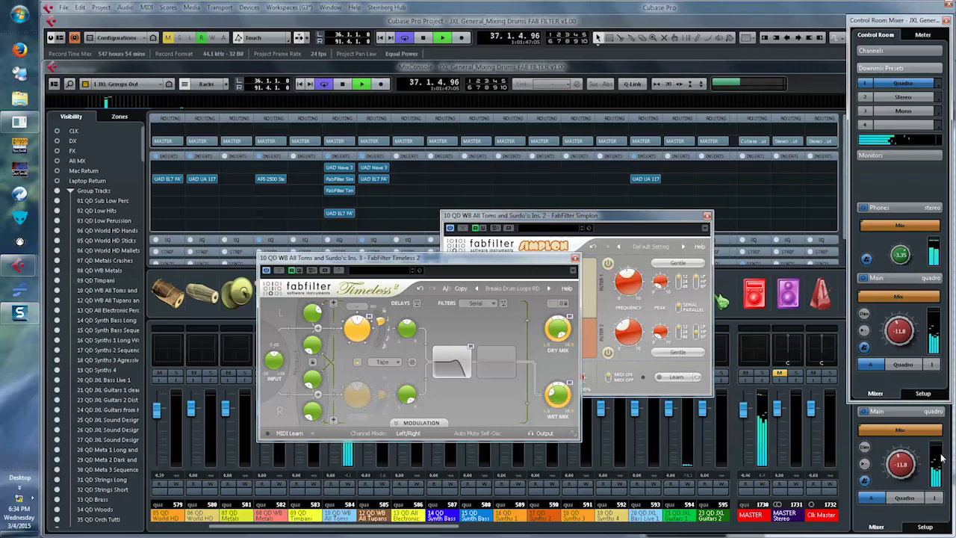
drag(896, 465, 898, 459)
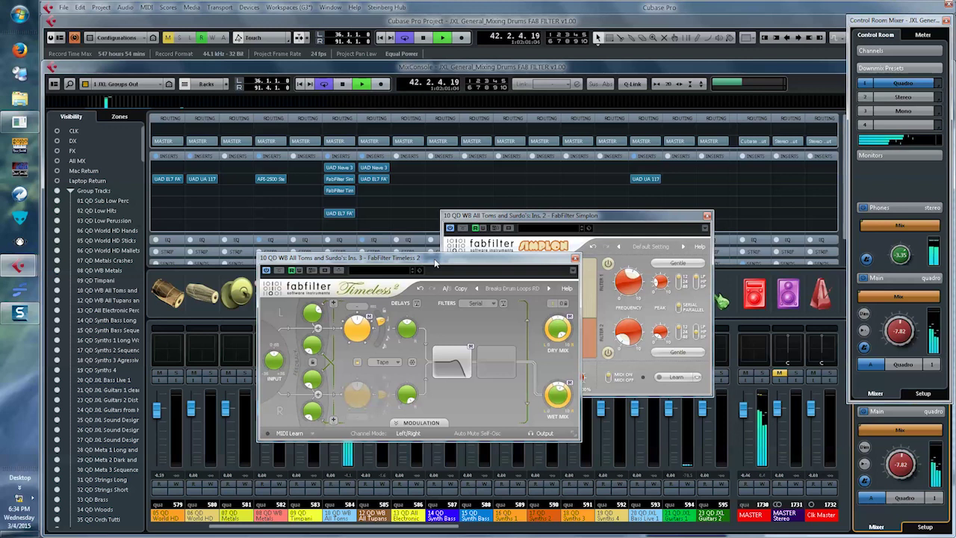
drag(435, 263, 305, 242)
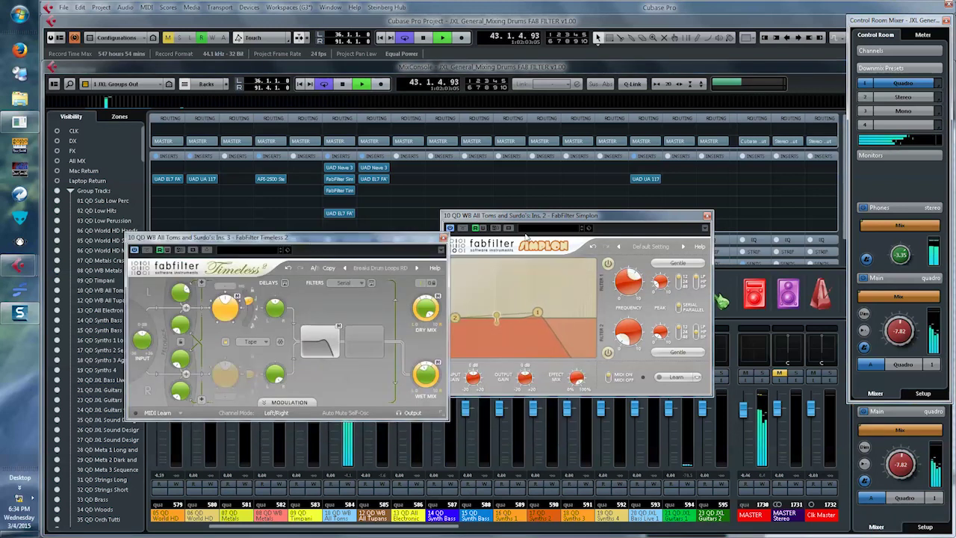
drag(528, 218, 539, 232)
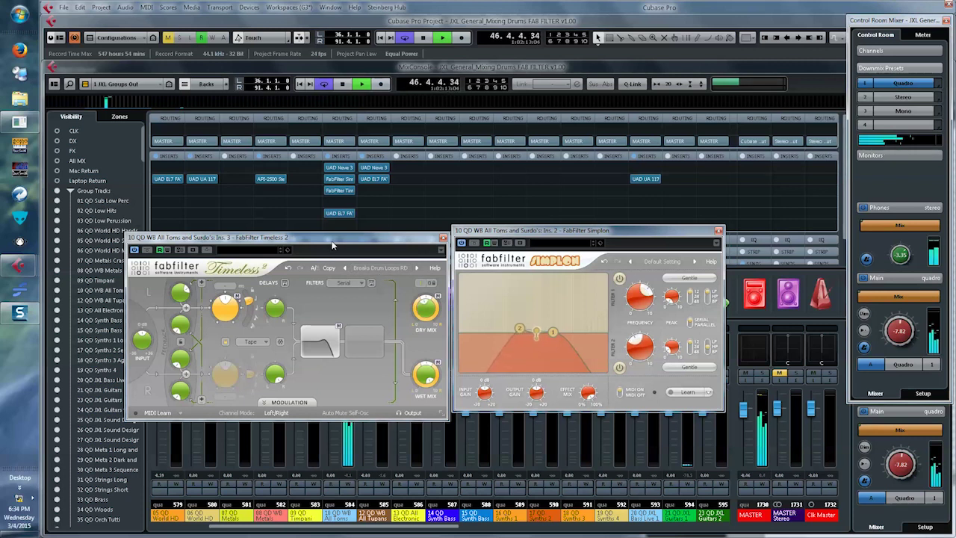
key(space)
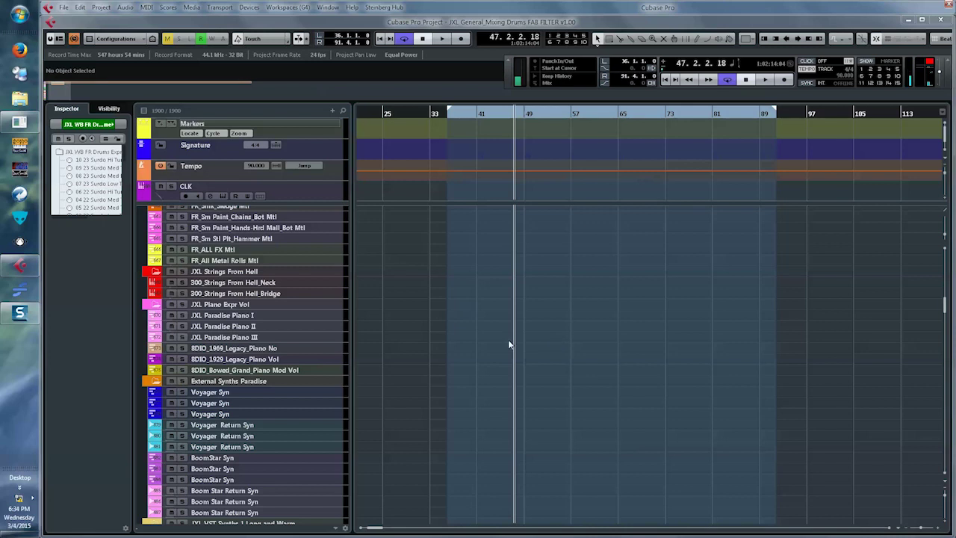
Enlarge the 10 QD WB All Toms and Surdo's group track and show its used automation
scroll(508, 343, down, 20)
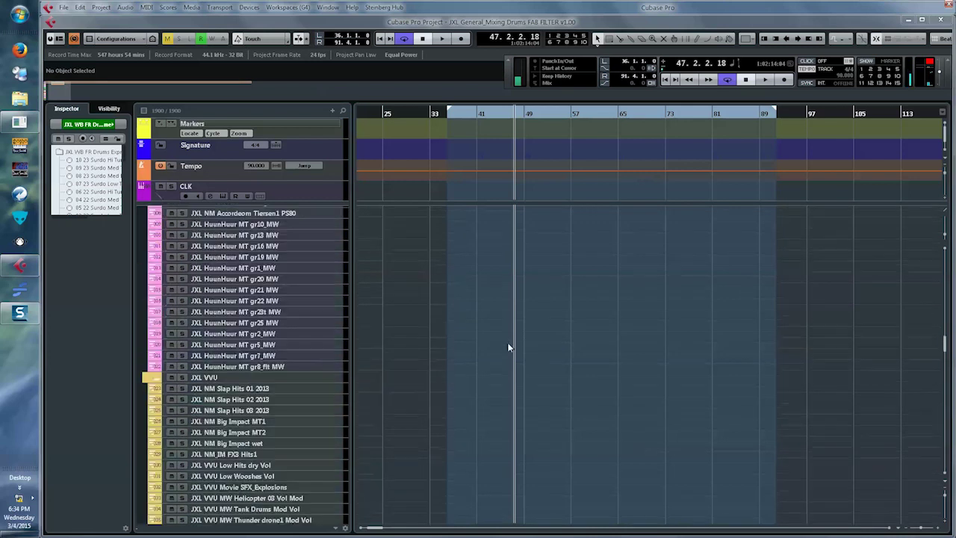
scroll(505, 349, down, 15)
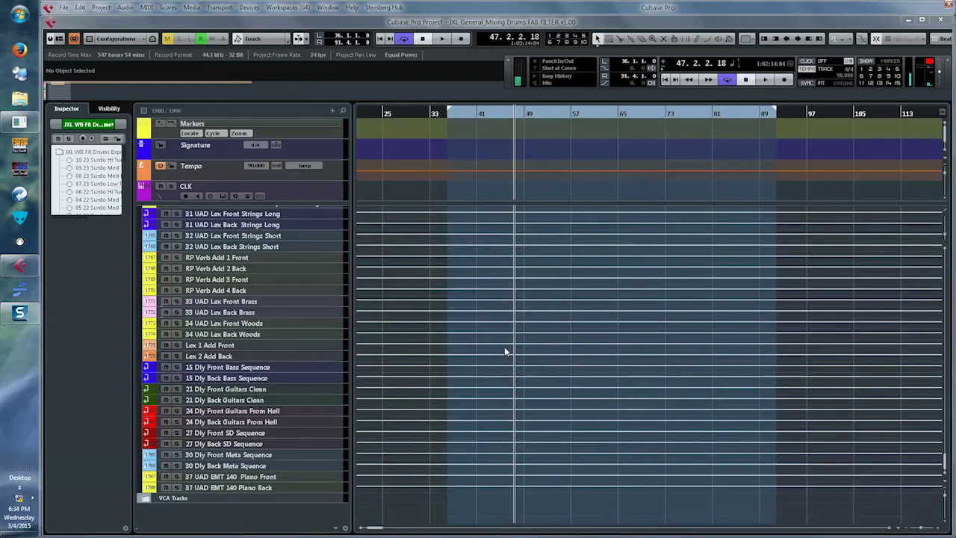
scroll(505, 351, up, 10)
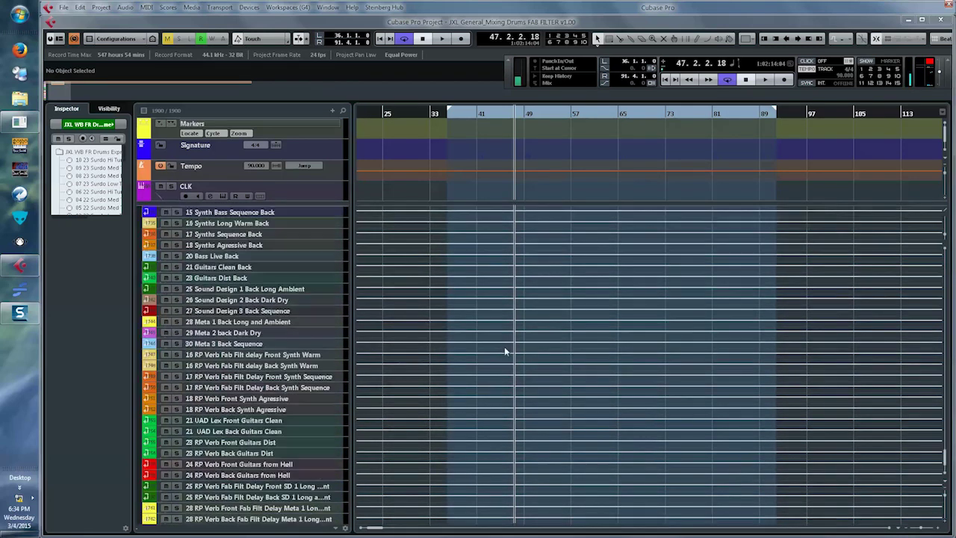
scroll(504, 350, up, 15)
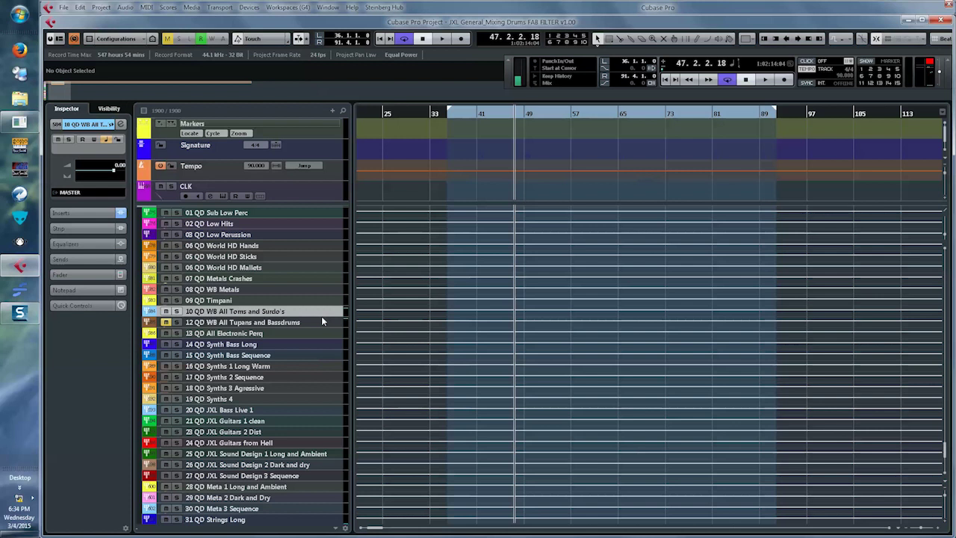
drag(315, 315, 324, 351)
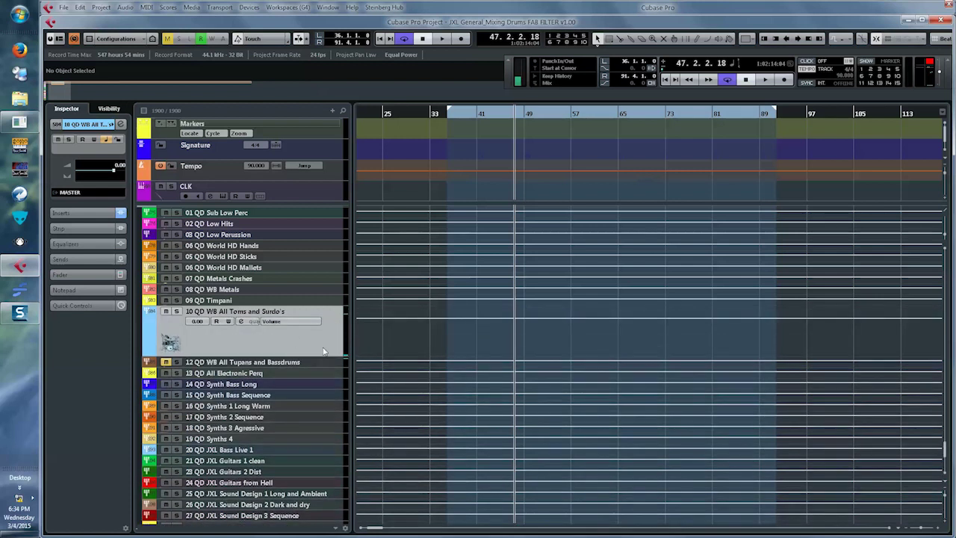
right_click(217, 331)
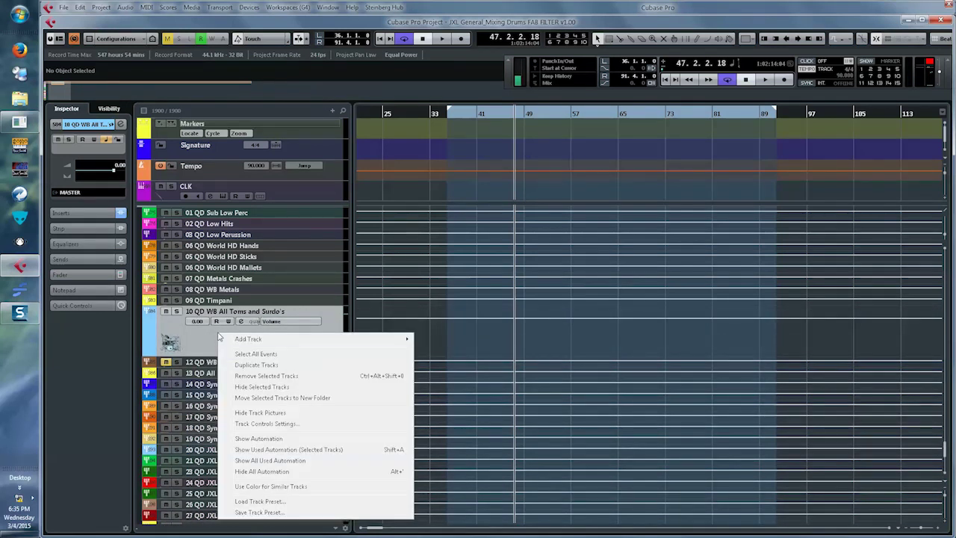
click(285, 450)
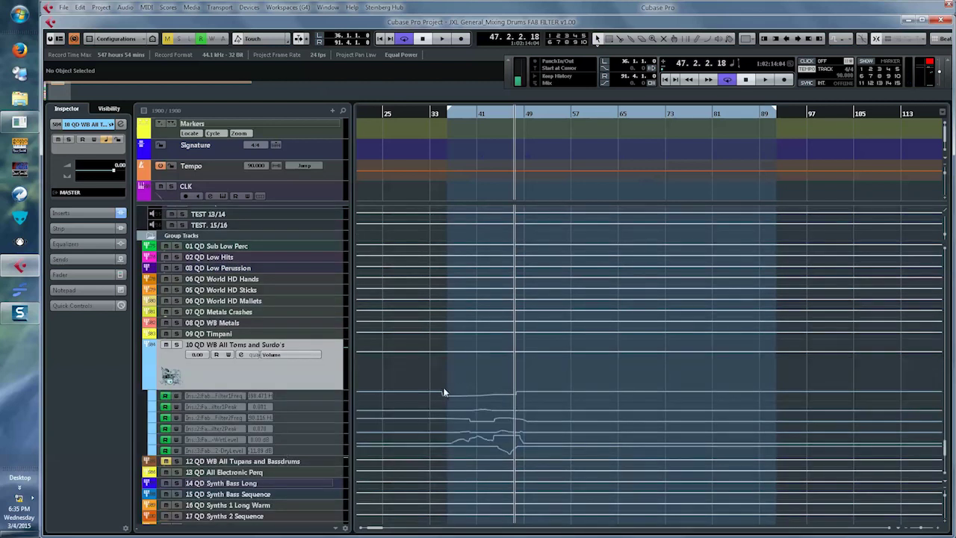
Enlarge the Timeless 2 dry and wet level automation lanes and the Simplon filter 2 peak lane of the group track
scroll(457, 386, up, 5)
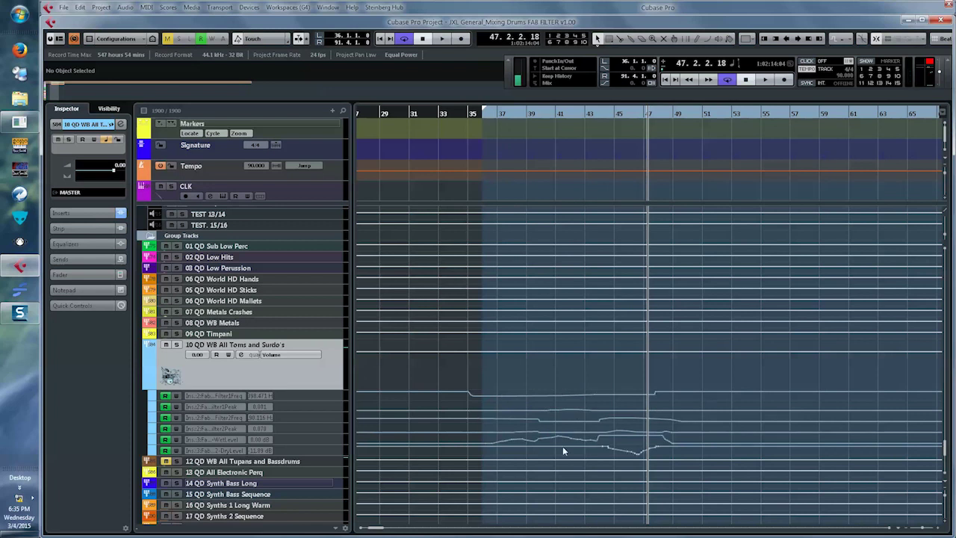
drag(325, 452, 333, 495)
drag(324, 442, 328, 465)
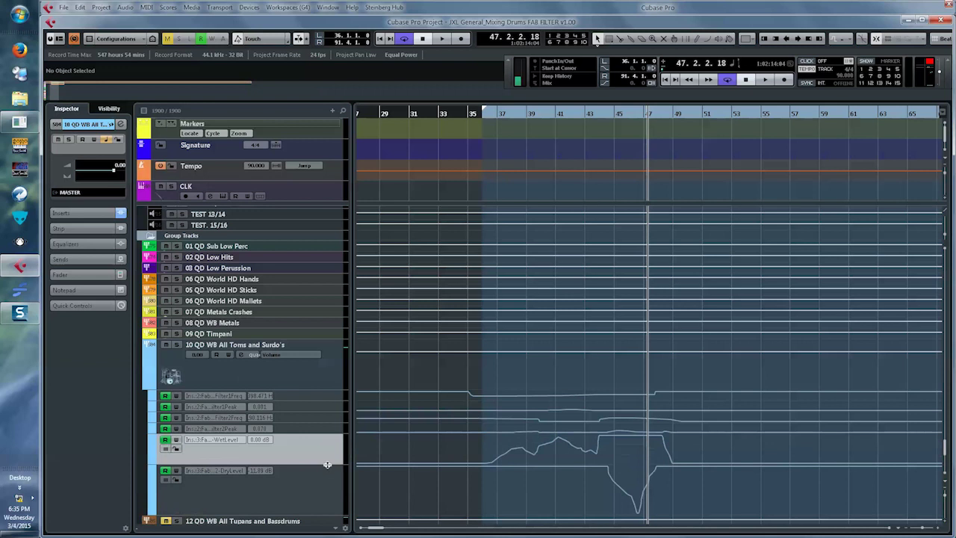
drag(324, 432, 327, 442)
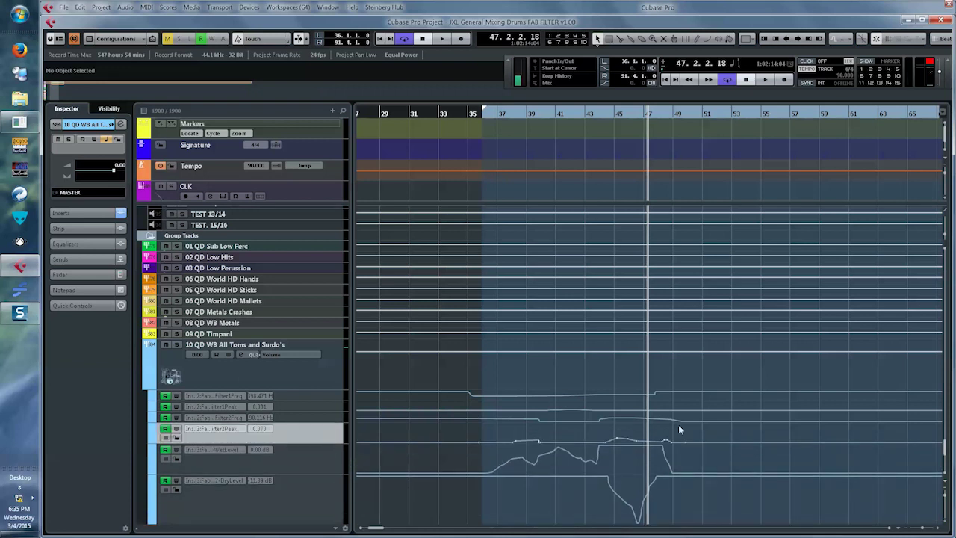
Switch automation reading off and back on for the Simplon lanes and for the Timeless 2 lanes
click(165, 406)
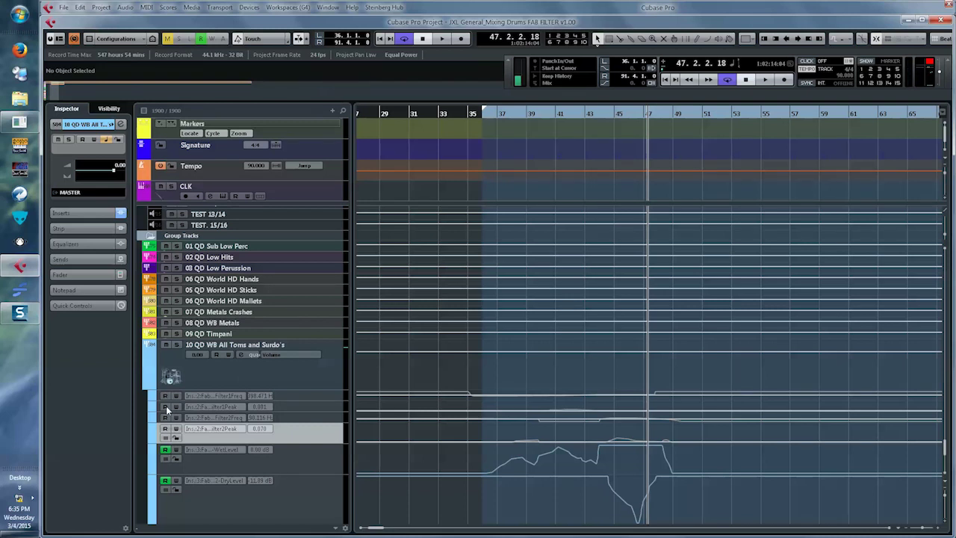
click(166, 406)
click(165, 451)
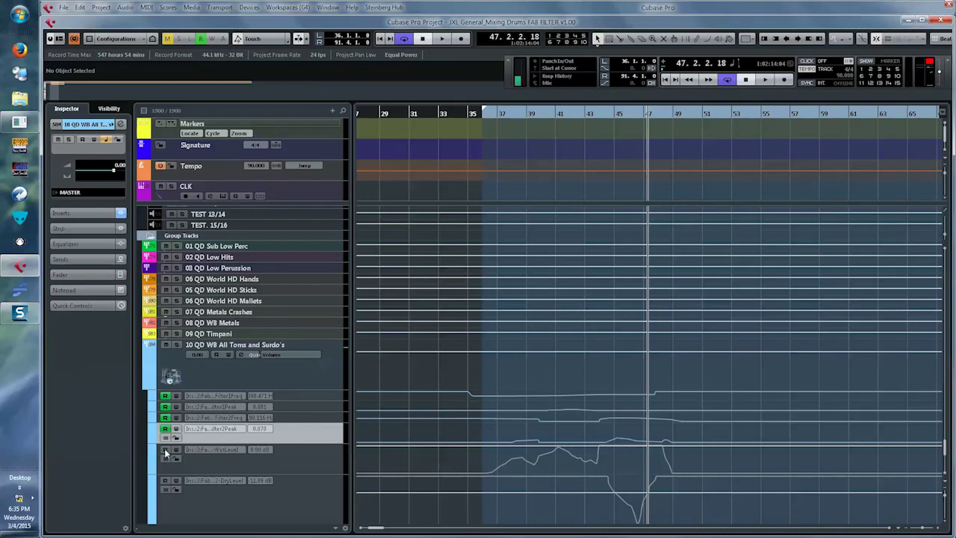
click(166, 452)
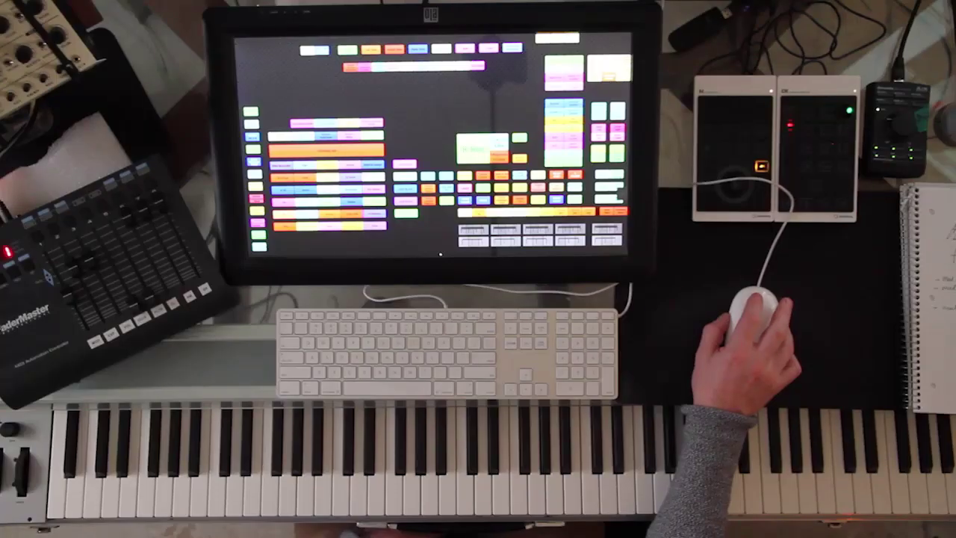